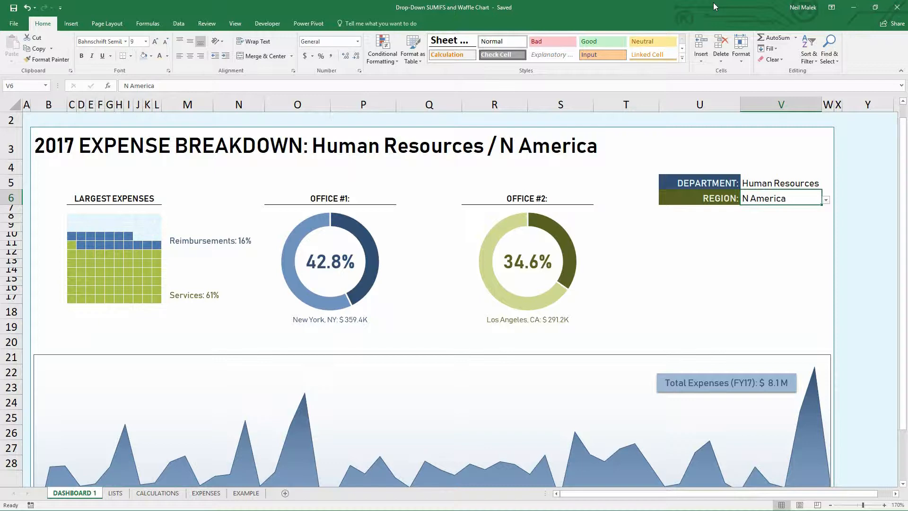
- Switch the dashboard's department to Marketing and then back to Human Resources
{"action": "left_click", "coordinate": [333, 261]}
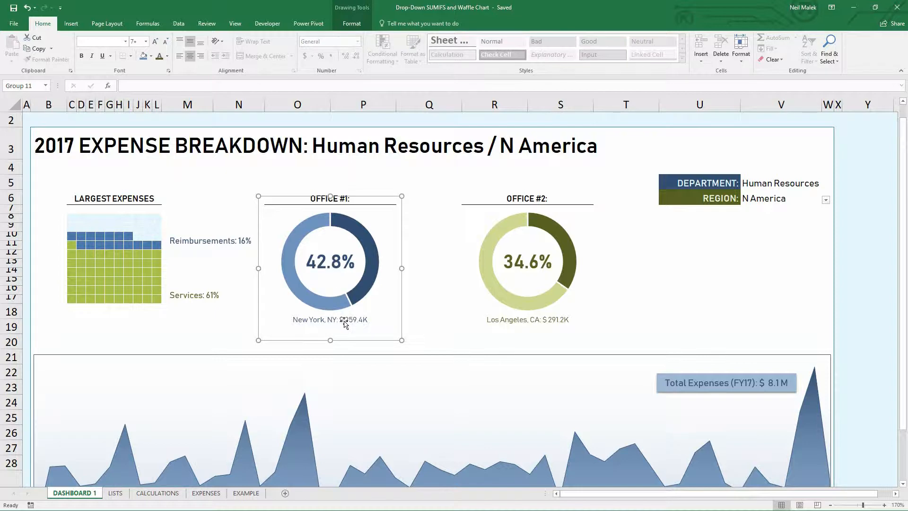
{"action": "left_click", "coordinate": [778, 186]}
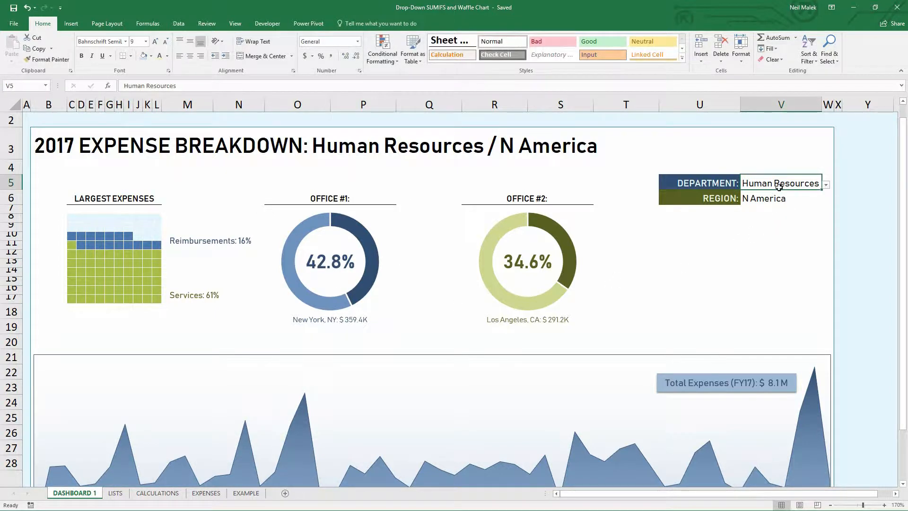
{"action": "left_click", "coordinate": [826, 186]}
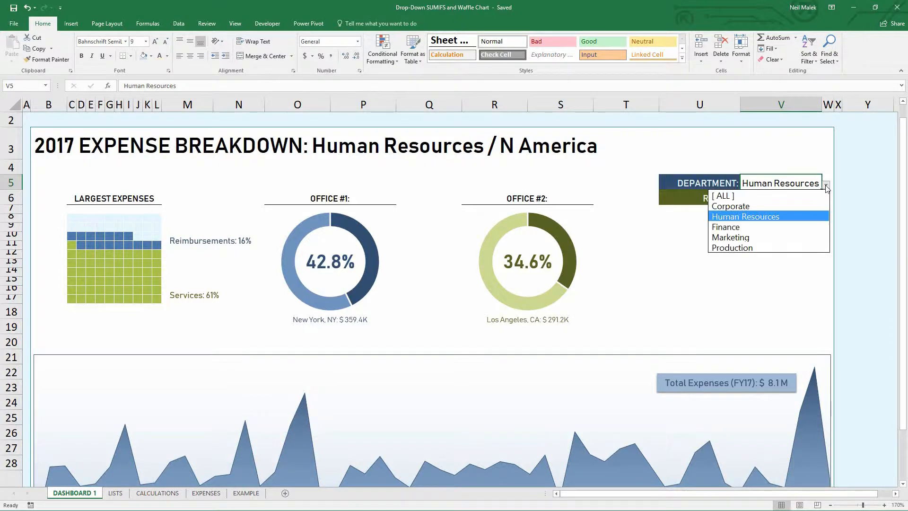
{"action": "left_click", "coordinate": [779, 237]}
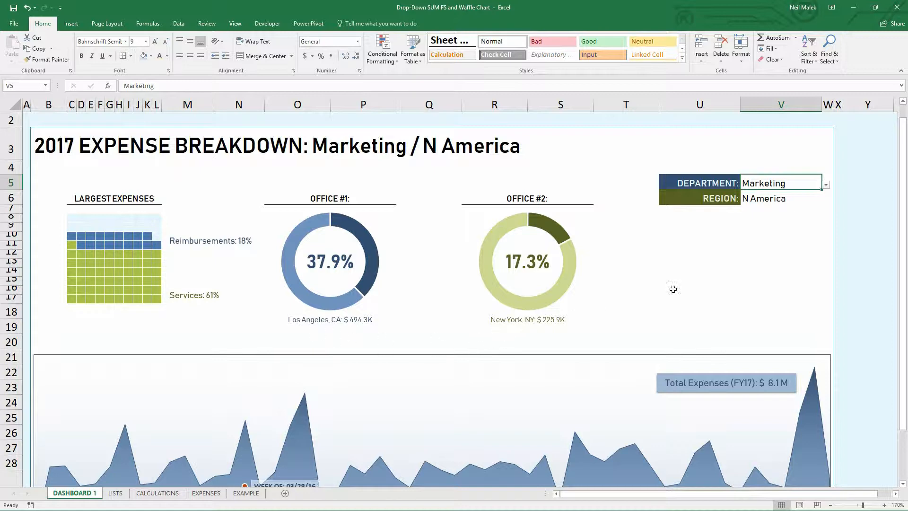
{"action": "left_click", "coordinate": [825, 186]}
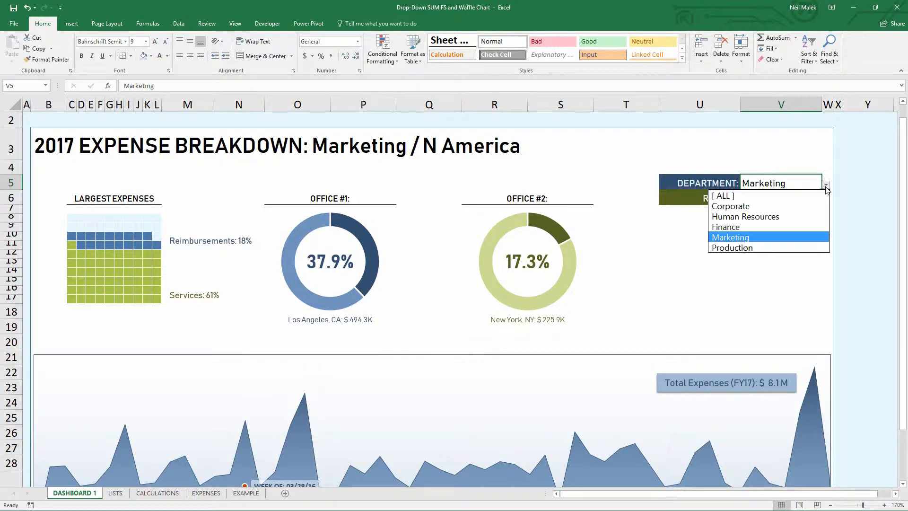
{"action": "left_click", "coordinate": [784, 215]}
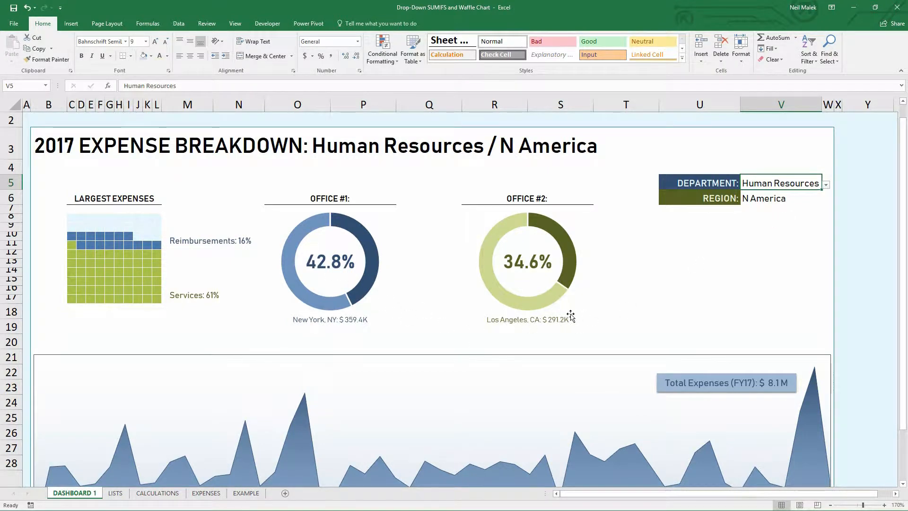
- Inspect the cell reference behind the text label below the Office #1 donut chart
{"action": "left_click", "coordinate": [322, 319]}
{"action": "left_click", "coordinate": [320, 320]}
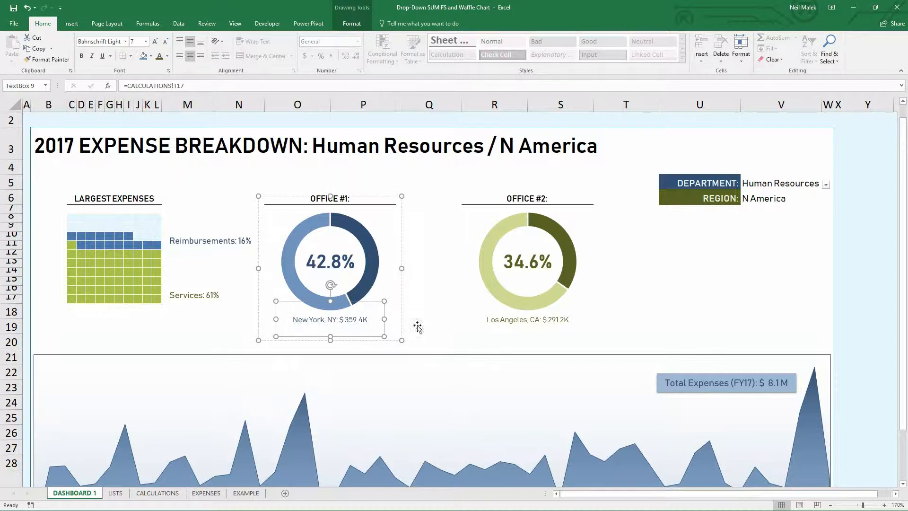
{"action": "left_click", "coordinate": [447, 301]}
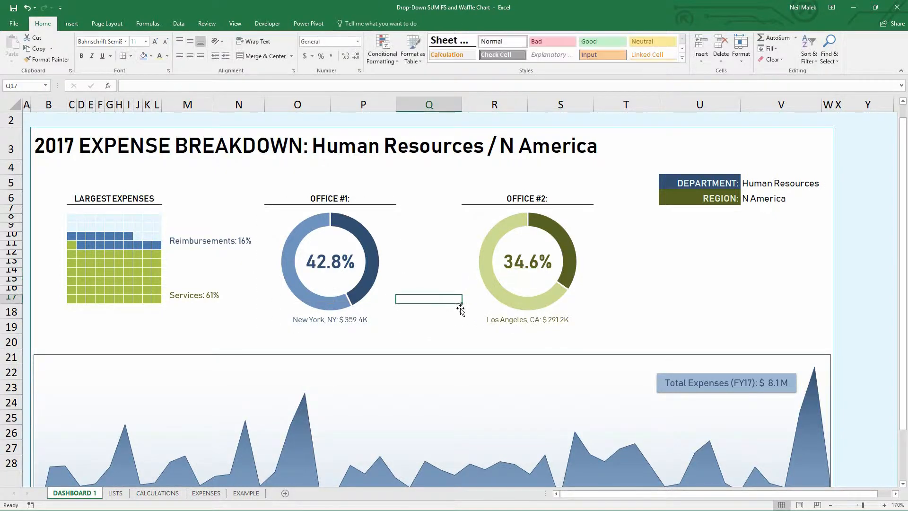
- On the EXAMPLE sheet, inspect the formulas behind the total expenses in F3 and the remainder in F7
{"action": "left_click", "coordinate": [246, 493]}
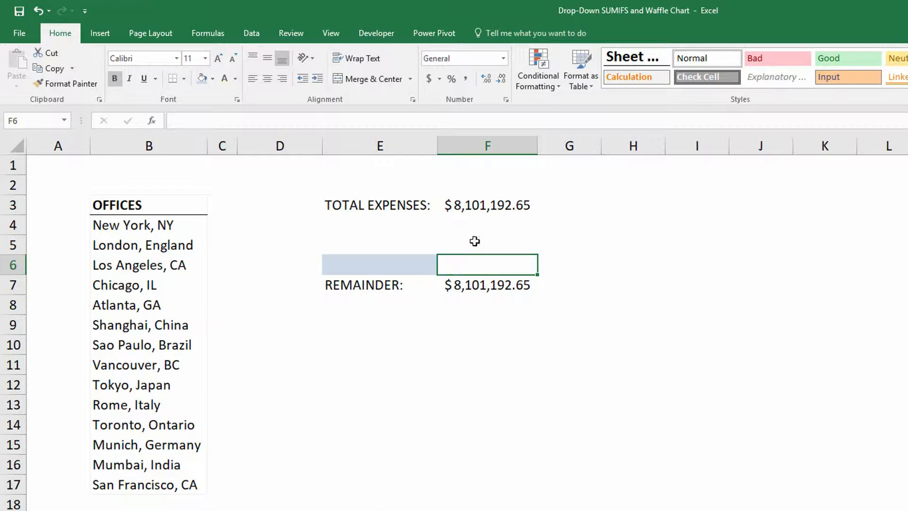
{"action": "left_click", "coordinate": [487, 206]}
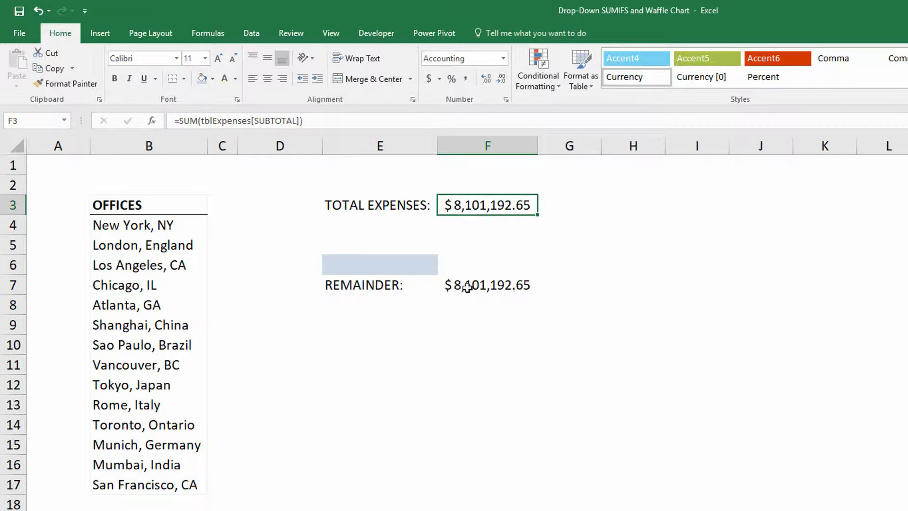
{"action": "left_click", "coordinate": [381, 266]}
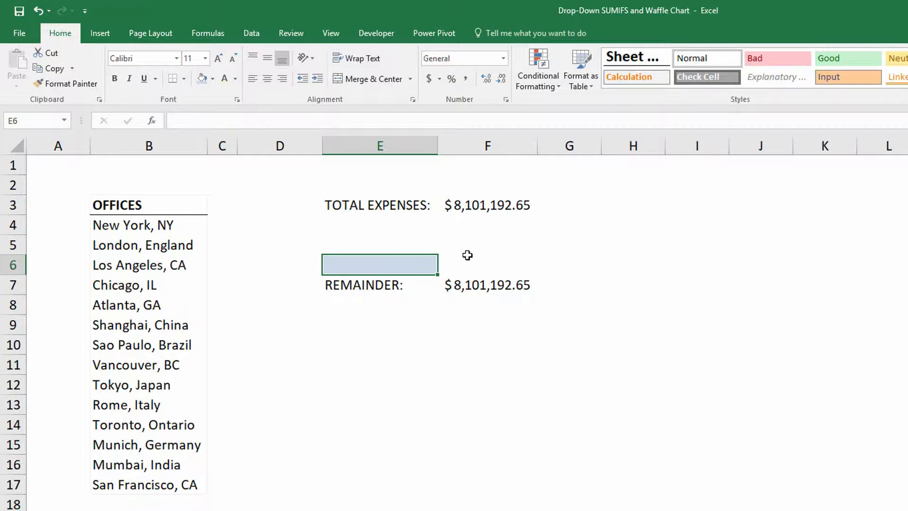
{"action": "double_click", "coordinate": [485, 287]}
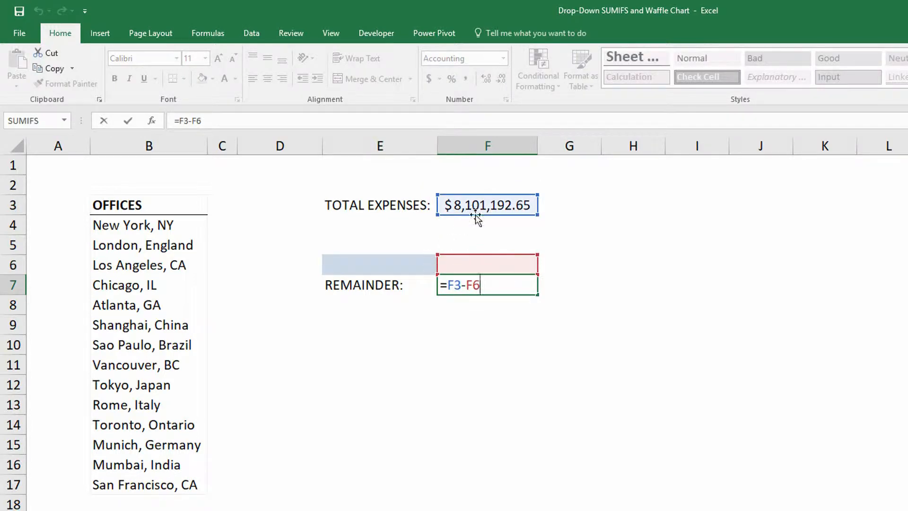
{"action": "key", "text": "Escape"}
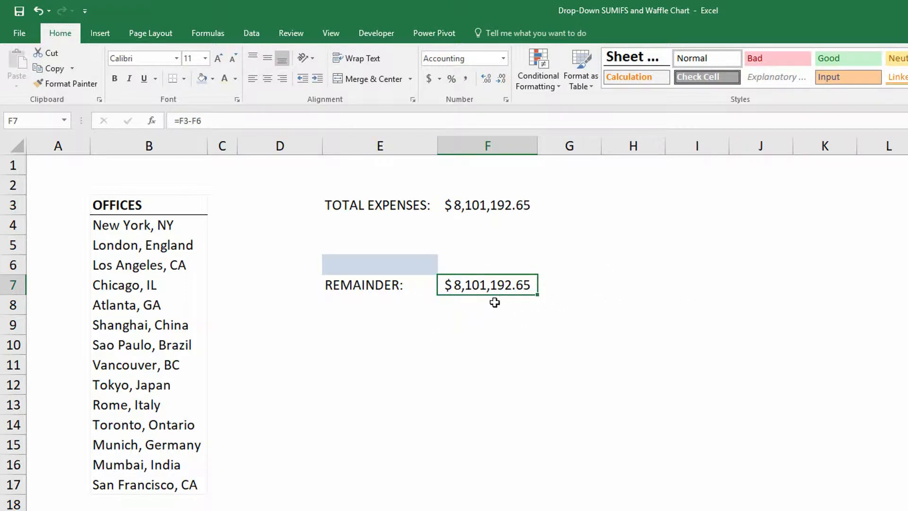
- Add a List data validation to cell E6 using the office names in =$B$4:$B$17 as the source
{"action": "left_click", "coordinate": [405, 270]}
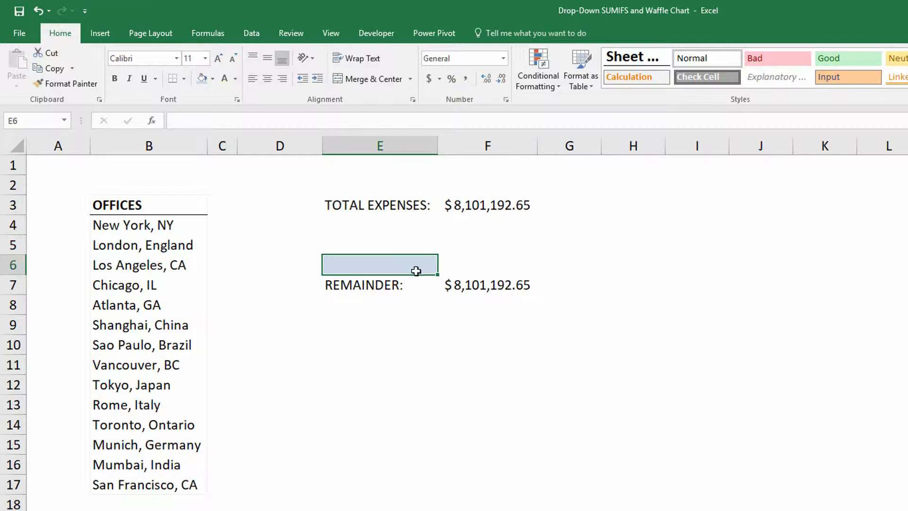
{"action": "left_click", "coordinate": [249, 37]}
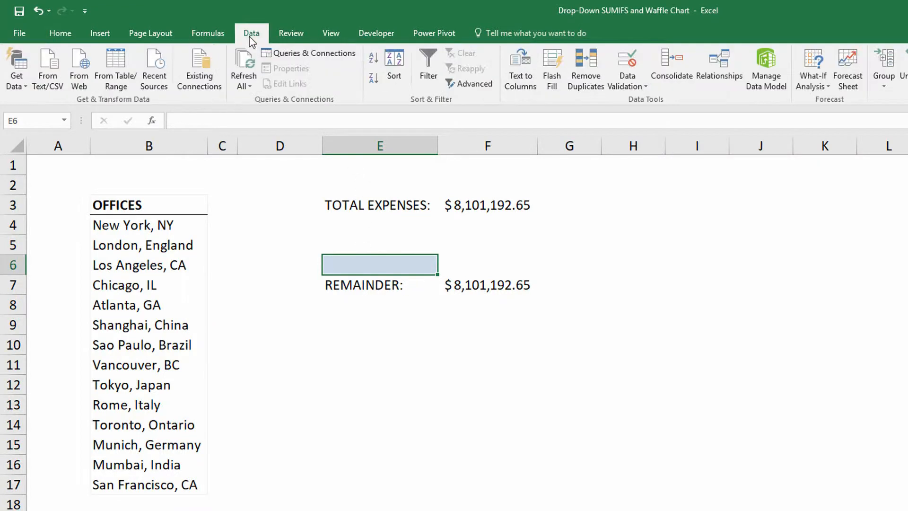
{"action": "left_click", "coordinate": [638, 70]}
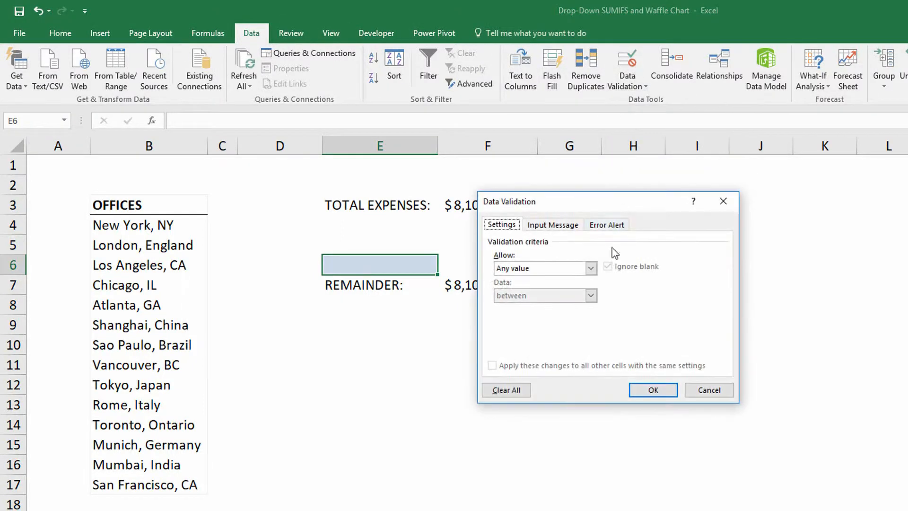
{"action": "left_click", "coordinate": [590, 267]}
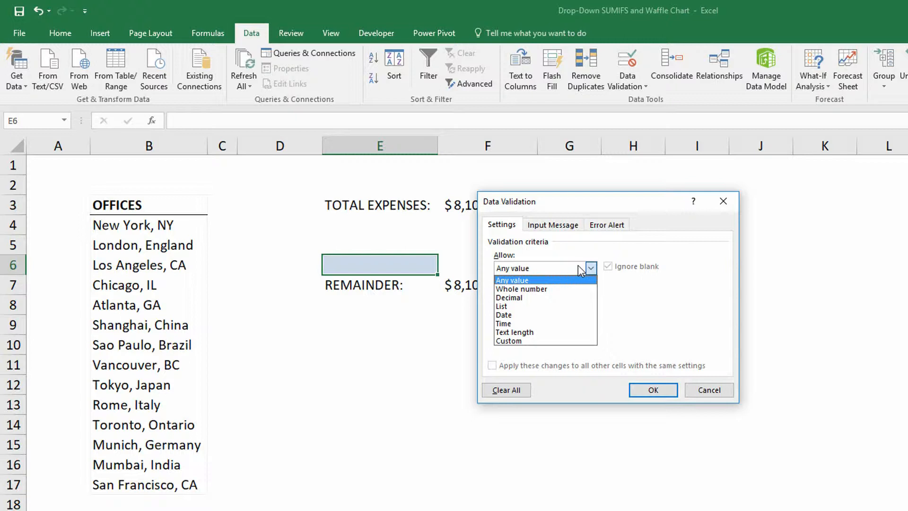
{"action": "left_click", "coordinate": [532, 306]}
{"action": "left_click", "coordinate": [558, 321]}
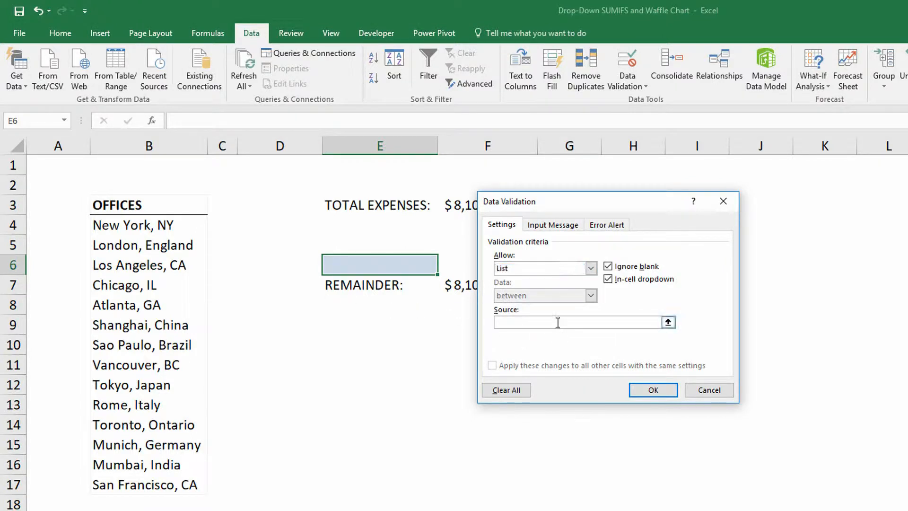
{"action": "left_click_drag", "start_coordinate": [137, 225], "coordinate": [163, 484]}
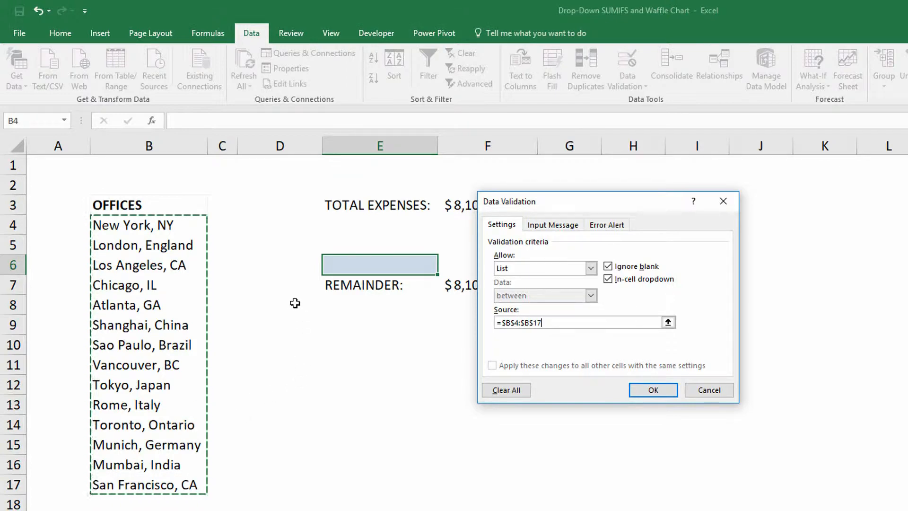
{"action": "left_click", "coordinate": [652, 389]}
- Choose London, England from the drop-down in E6 and select the empty cell F6 beside it
{"action": "left_click", "coordinate": [443, 268]}
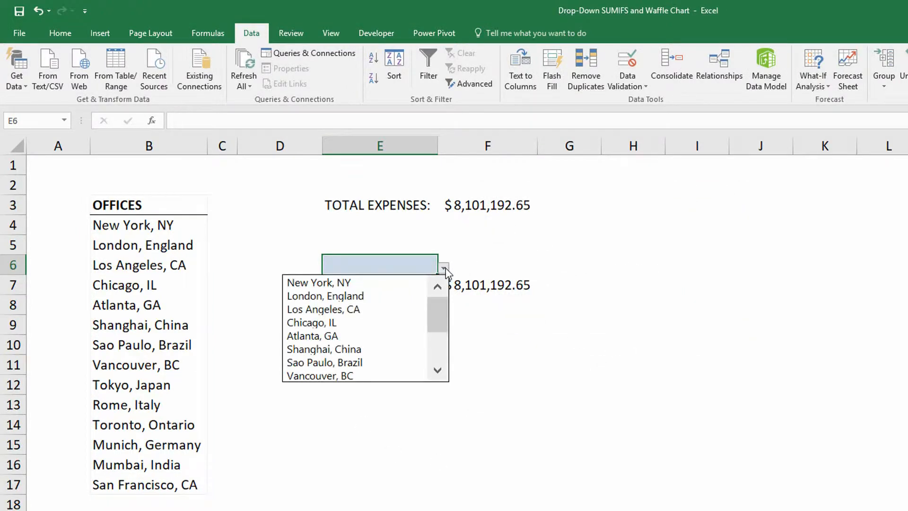
{"action": "left_click", "coordinate": [381, 300]}
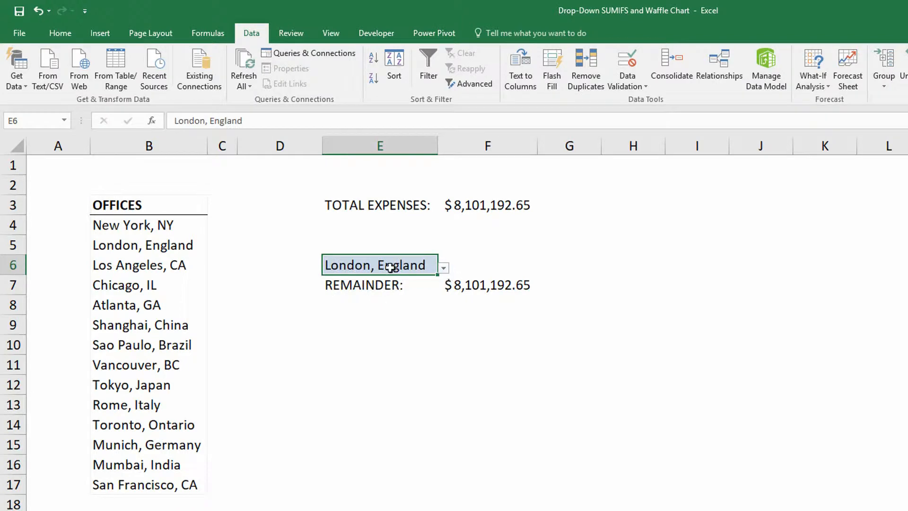
{"action": "left_click", "coordinate": [501, 267]}
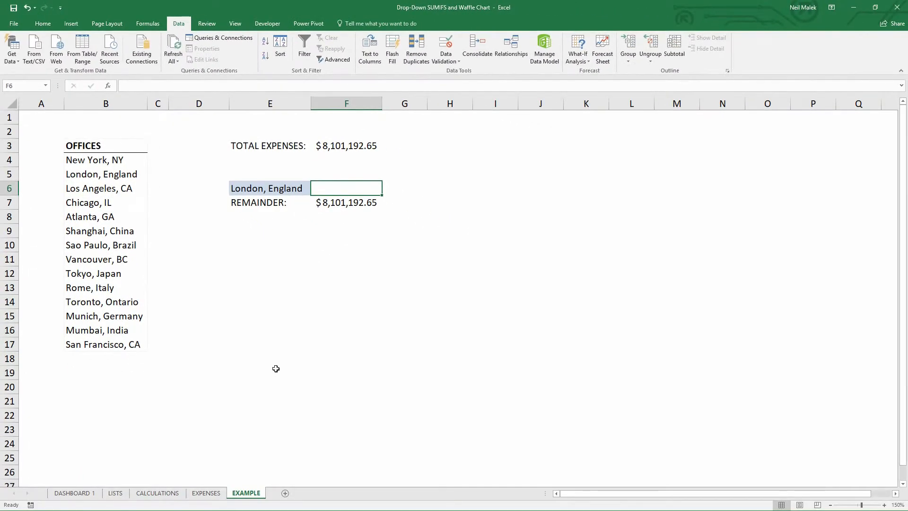
- Examine the FULL OFC NAME and SUBTOTAL columns of the table on the EXPENSES sheet
{"action": "left_click", "coordinate": [207, 493]}
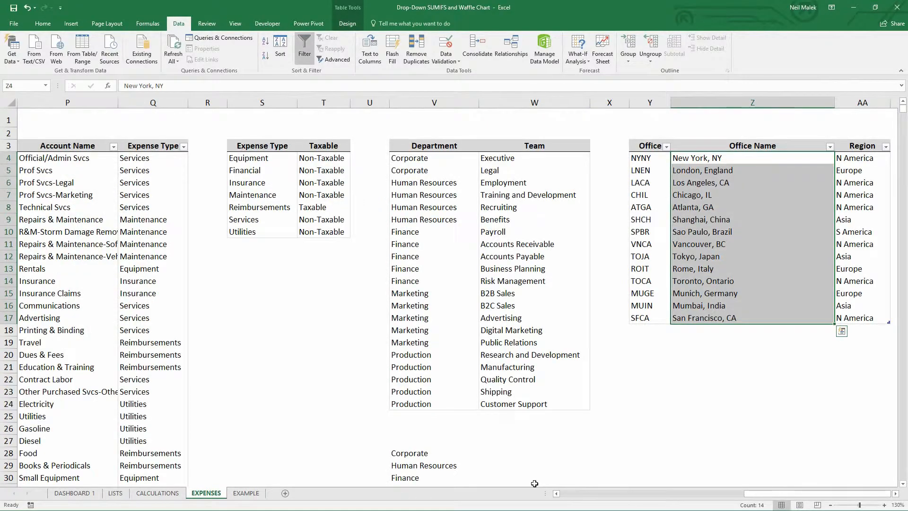
{"action": "left_click", "coordinate": [568, 493]}
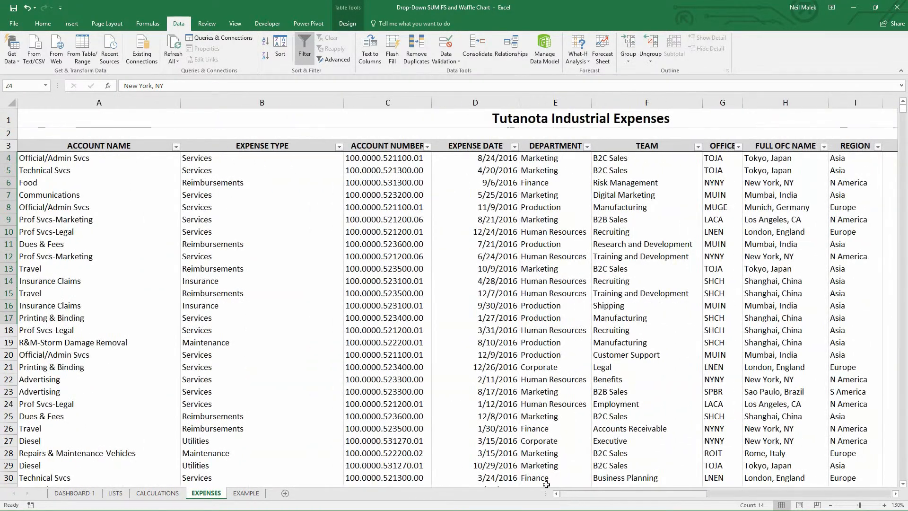
{"action": "left_click", "coordinate": [763, 160]}
{"action": "left_click_drag", "start_coordinate": [762, 161], "coordinate": [774, 331]}
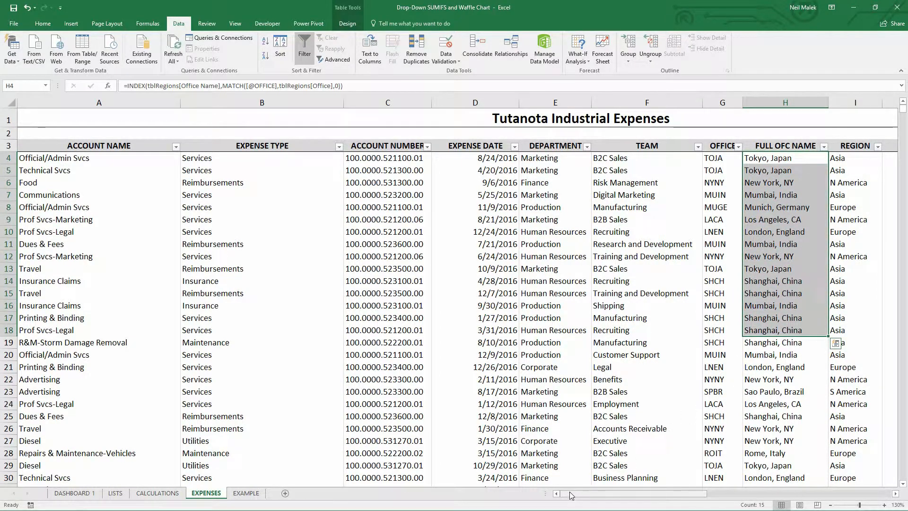
{"action": "left_click_drag", "start_coordinate": [575, 493], "coordinate": [612, 493]}
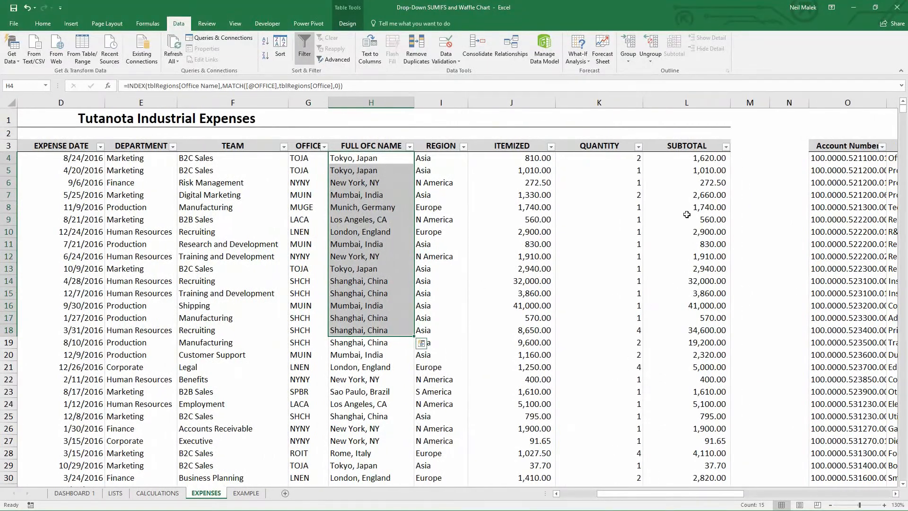
{"action": "left_click_drag", "start_coordinate": [691, 160], "coordinate": [709, 365]}
{"action": "left_click", "coordinate": [697, 148]}
{"action": "left_click_drag", "start_coordinate": [697, 147], "coordinate": [713, 404]}
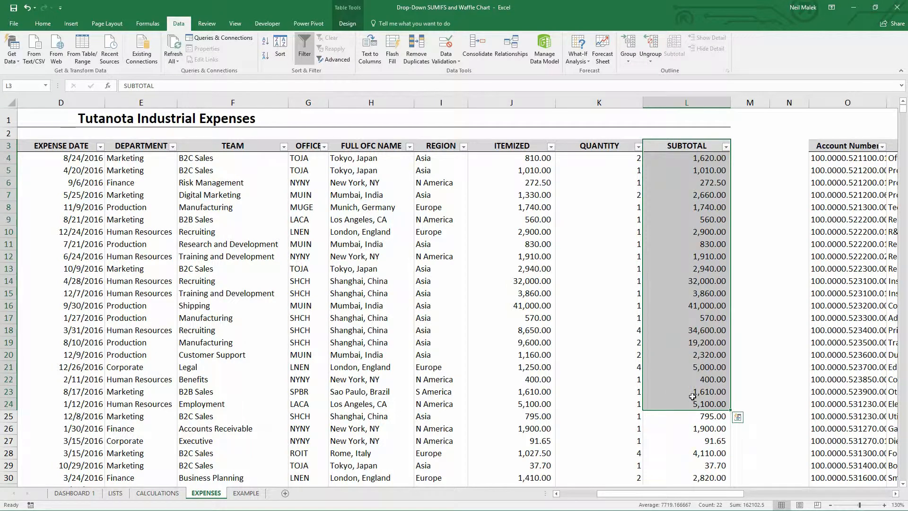
{"action": "left_click_drag", "start_coordinate": [367, 149], "coordinate": [373, 380]}
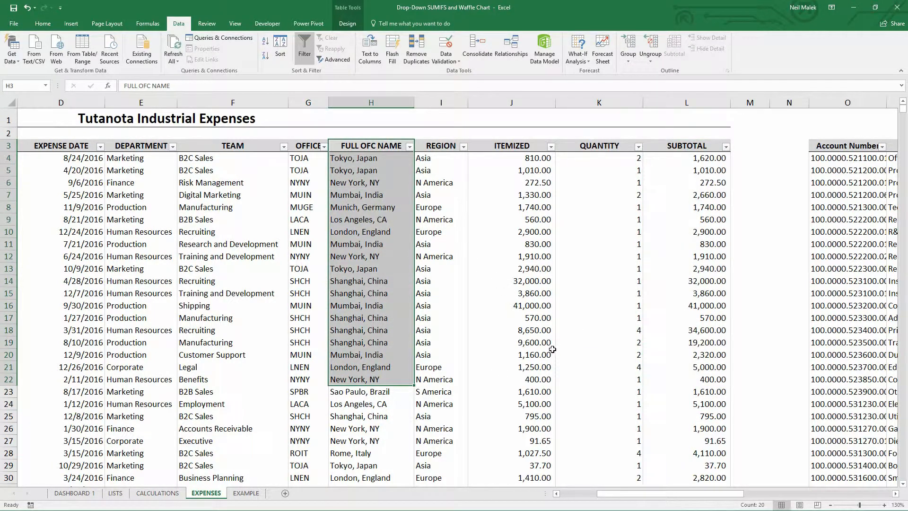
- In F6 on the EXAMPLE sheet, start a SUMIFS formula with the SUBTOTAL column of tblExpenses as the sum range
{"action": "left_click", "coordinate": [256, 493]}
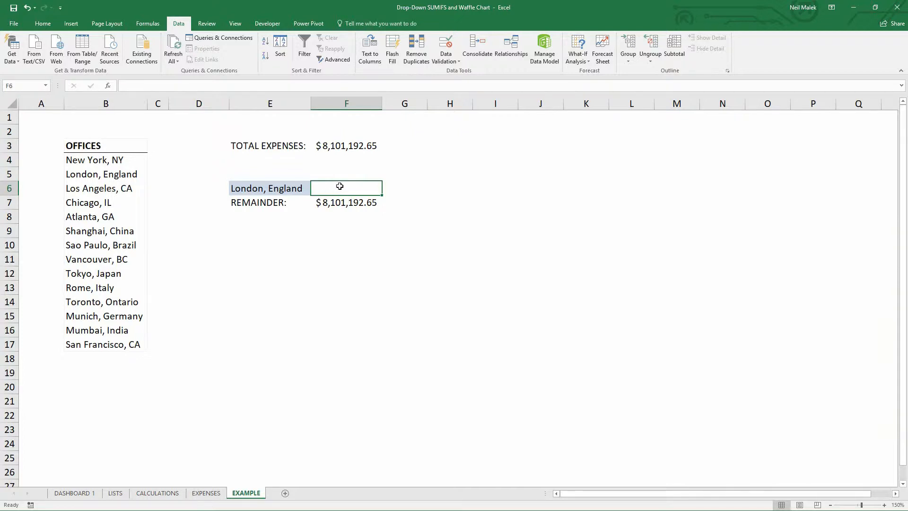
{"action": "type", "text": "=sumifs"}
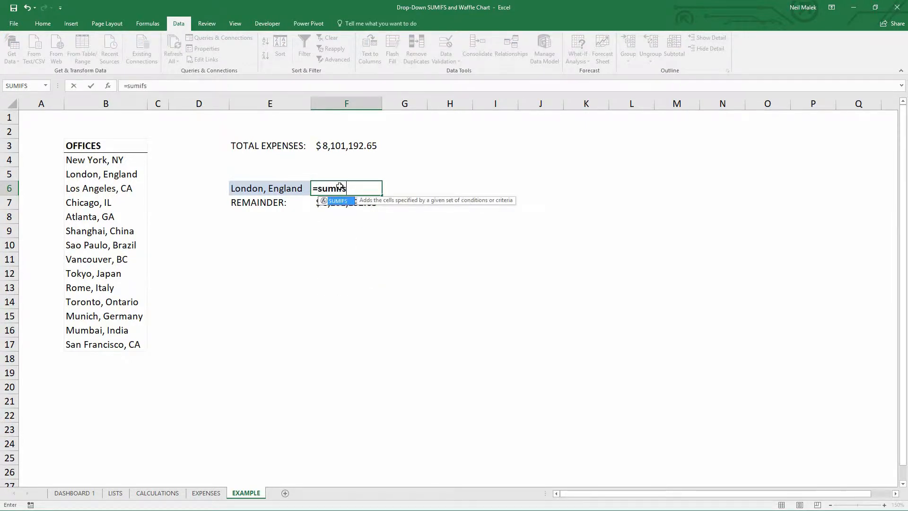
{"action": "key", "text": "Tab"}
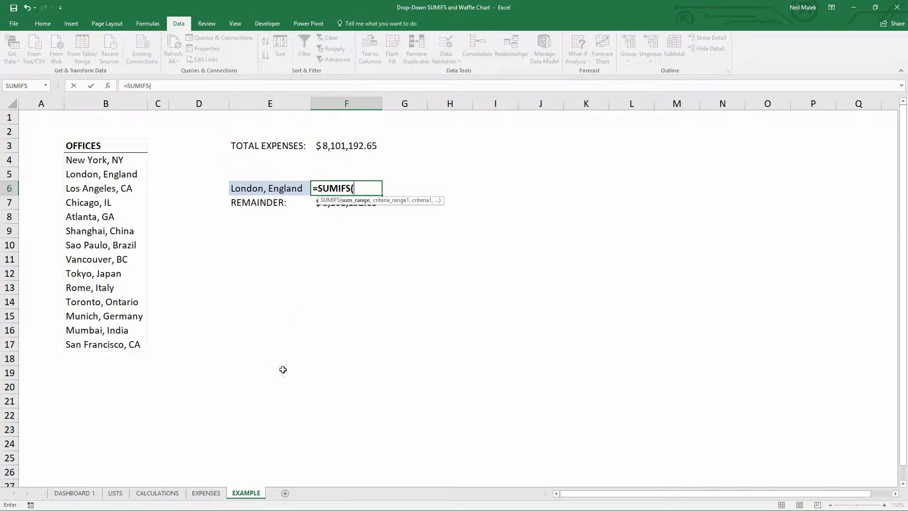
{"action": "left_click", "coordinate": [207, 493]}
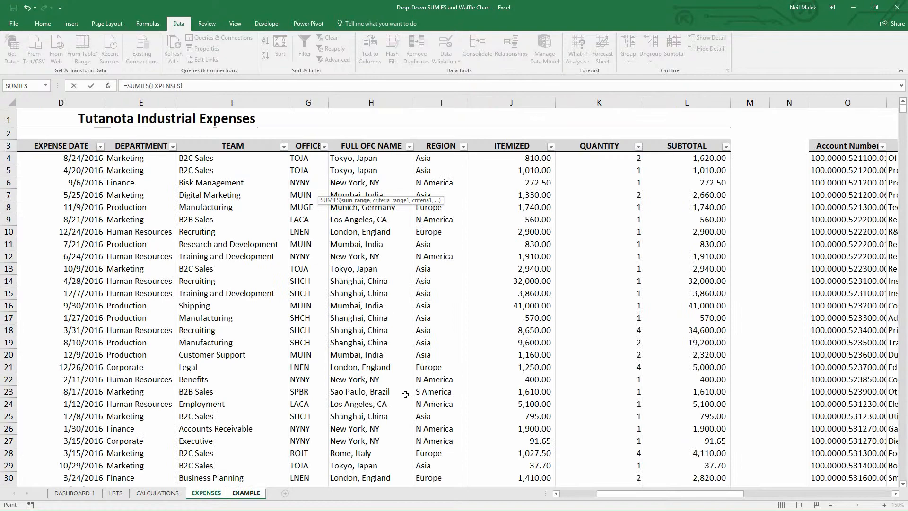
{"action": "left_click", "coordinate": [684, 158]}
{"action": "key", "text": "ctrl+shift+Down"}
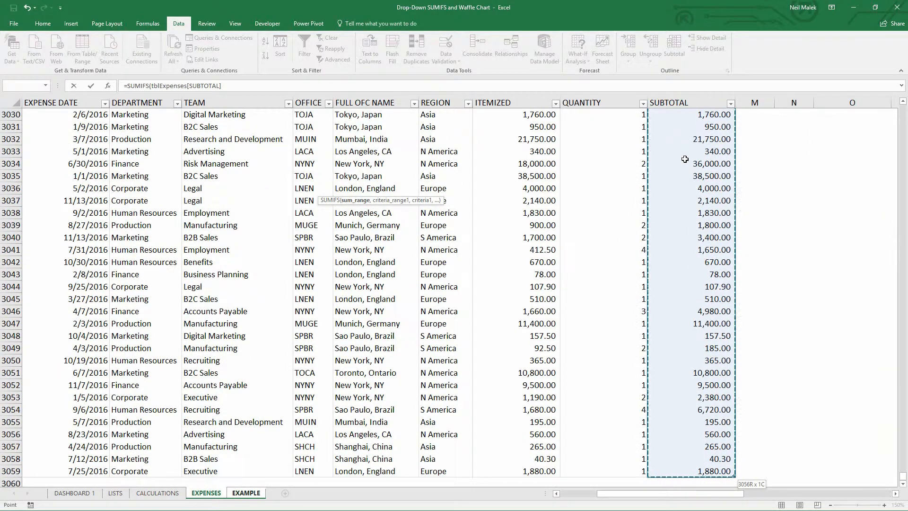
{"action": "scroll", "coordinate": [740, 180], "scroll_direction": "up", "scroll_amount": 13}
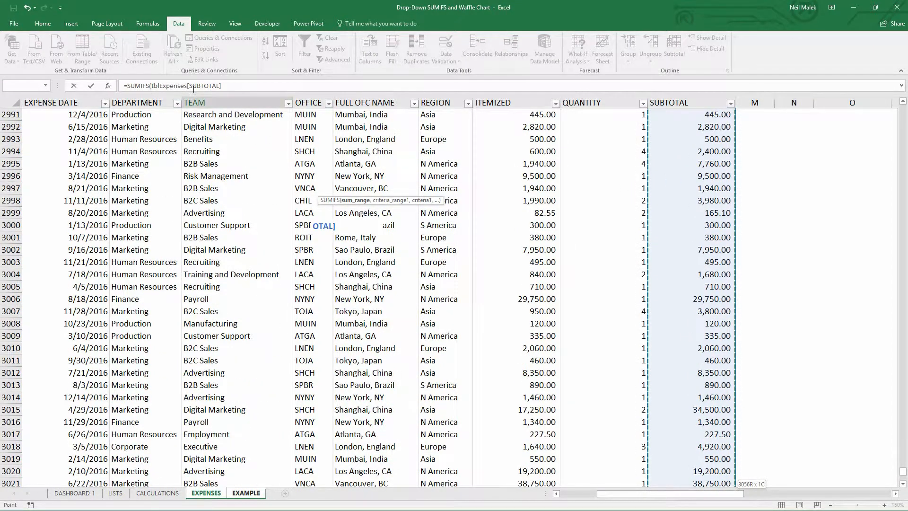
{"action": "left_click", "coordinate": [264, 87]}
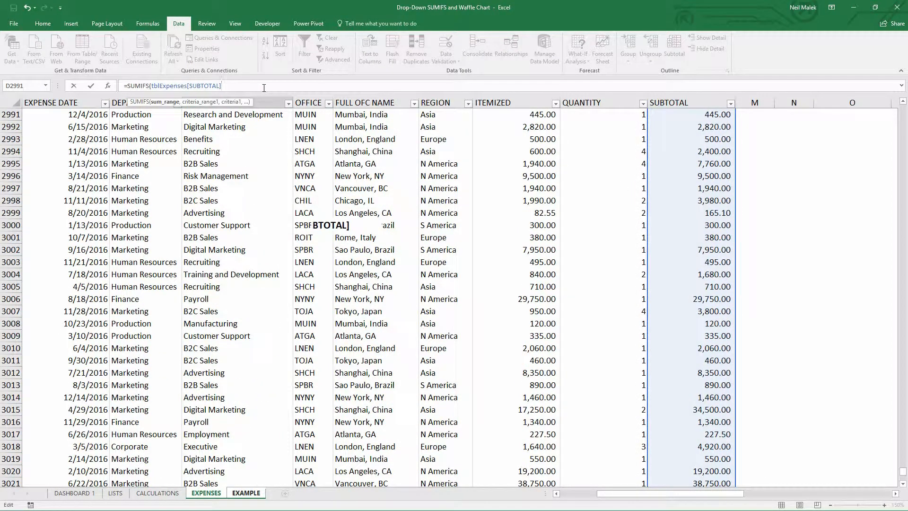
{"action": "type", "text": ","}
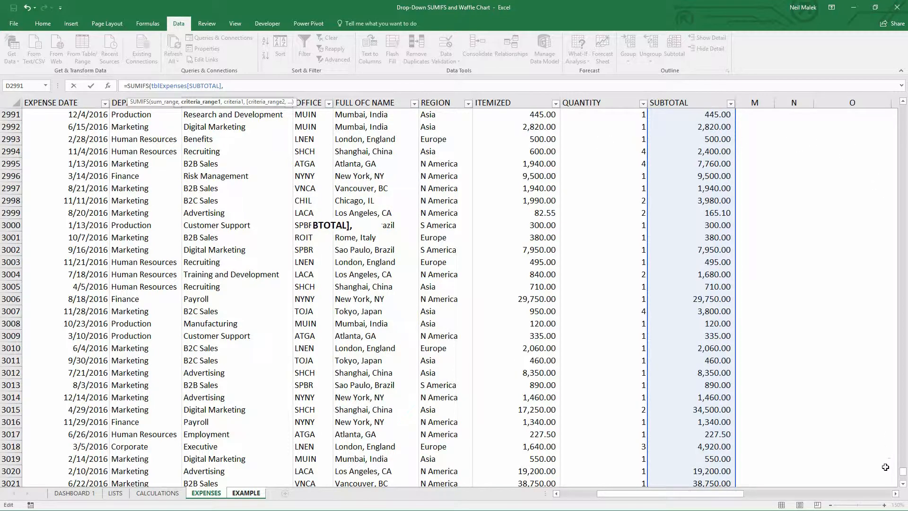
- Add the FULL OFC NAME column of tblExpenses as the first criteria range of the SUMIFS formula
{"action": "left_click_drag", "start_coordinate": [902, 473], "coordinate": [901, 71]}
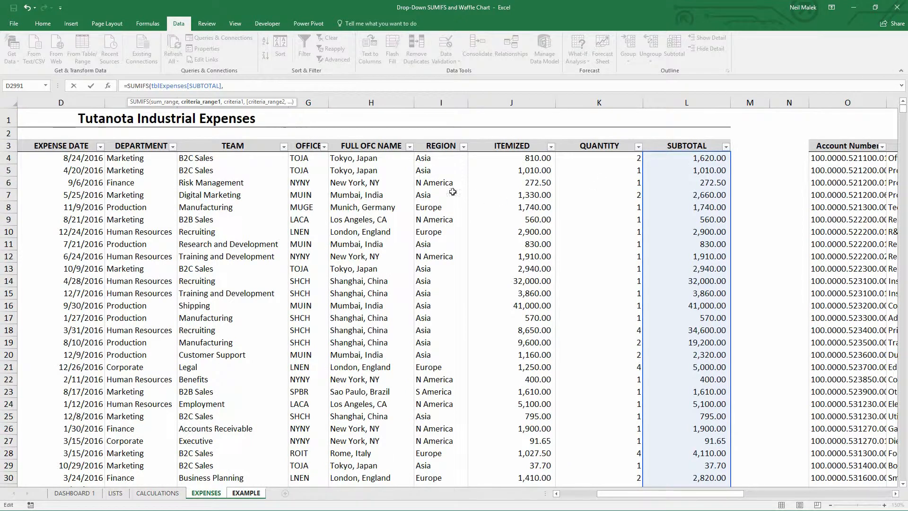
{"action": "left_click", "coordinate": [358, 159]}
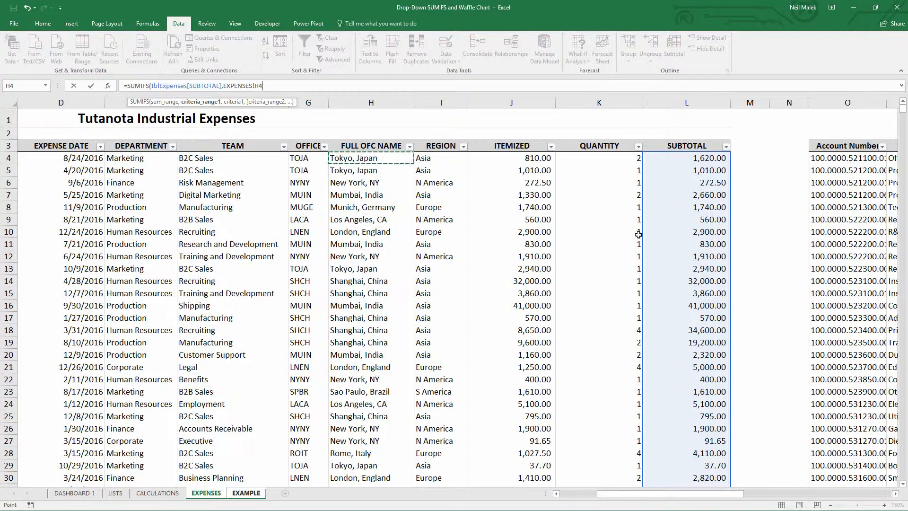
{"action": "key", "text": "ctrl+shift+Down"}
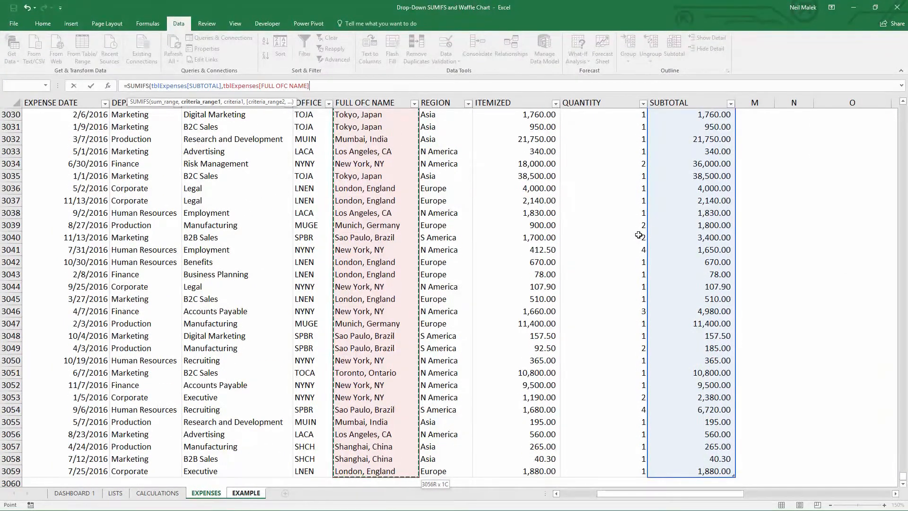
{"action": "type", "text": ","}
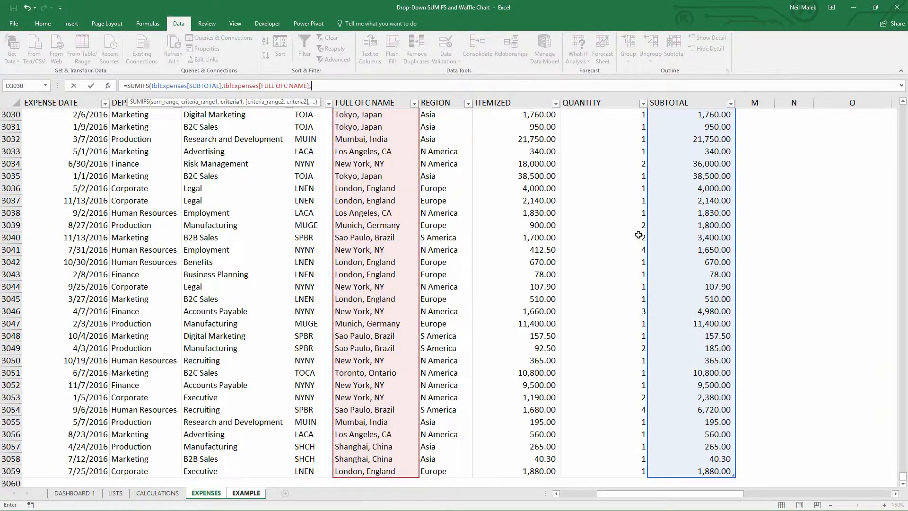
- Complete the SUMIFS formula with EXAMPLE!E6 as the criterion and give F6 the dollar accounting format
{"action": "left_click", "coordinate": [250, 493]}
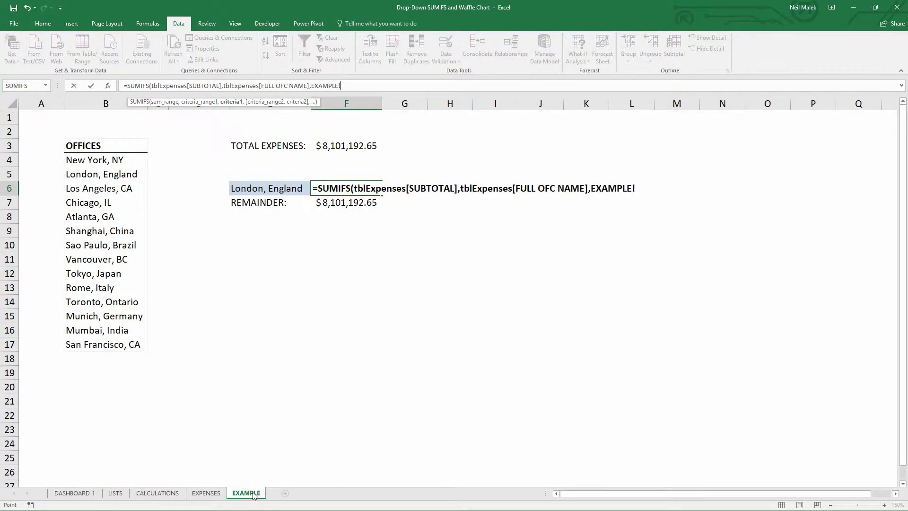
{"action": "left_click", "coordinate": [262, 190]}
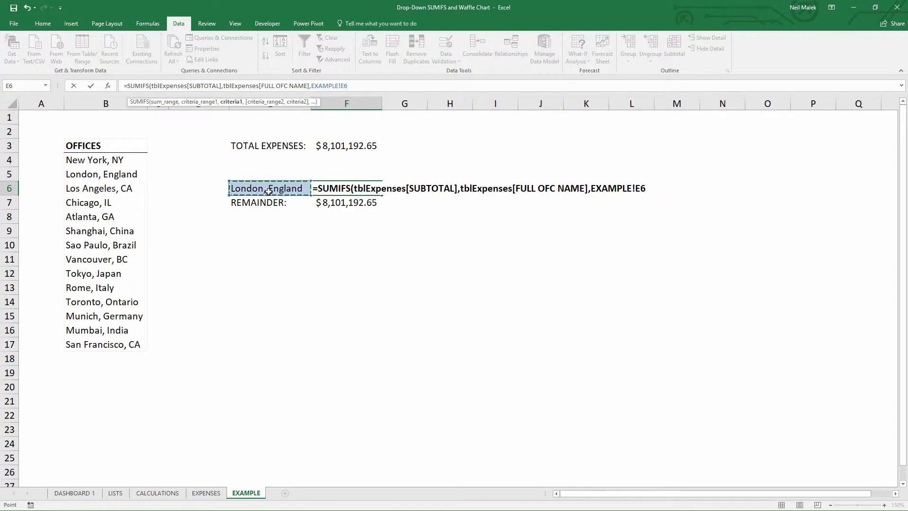
{"action": "key", "text": "ctrl+Return"}
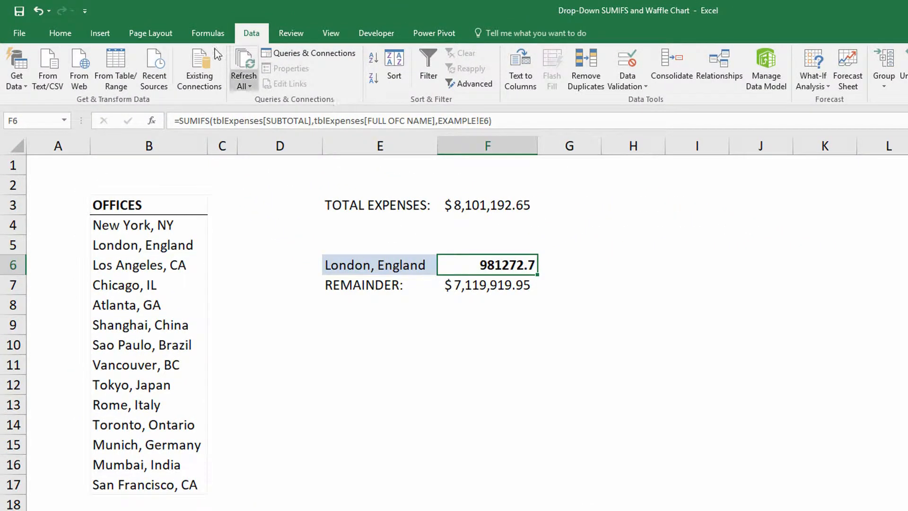
{"action": "left_click", "coordinate": [71, 32]}
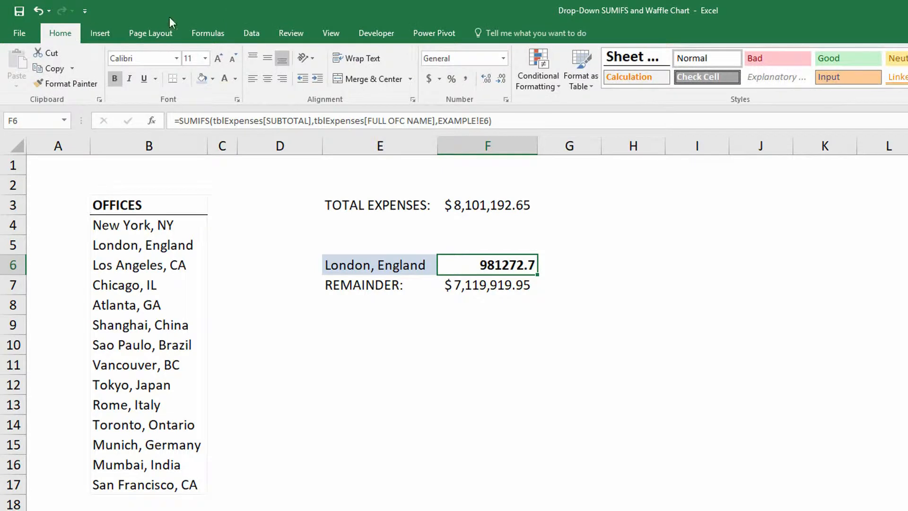
{"action": "left_click", "coordinate": [428, 78]}
- Test the E6 drop-down with Los Angeles, CA and Atlanta, GA, checking the formulas in F6 and F7
{"action": "left_click", "coordinate": [410, 264]}
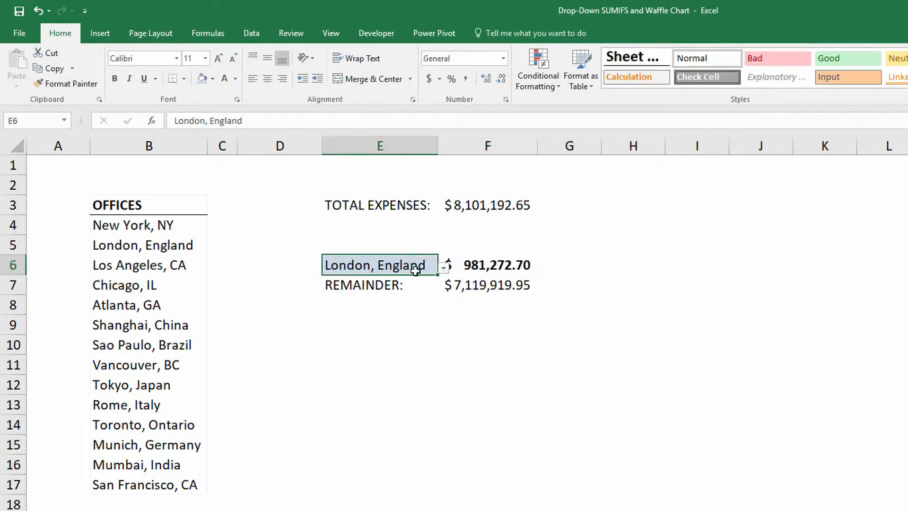
{"action": "left_click", "coordinate": [444, 270]}
{"action": "left_click", "coordinate": [410, 294]}
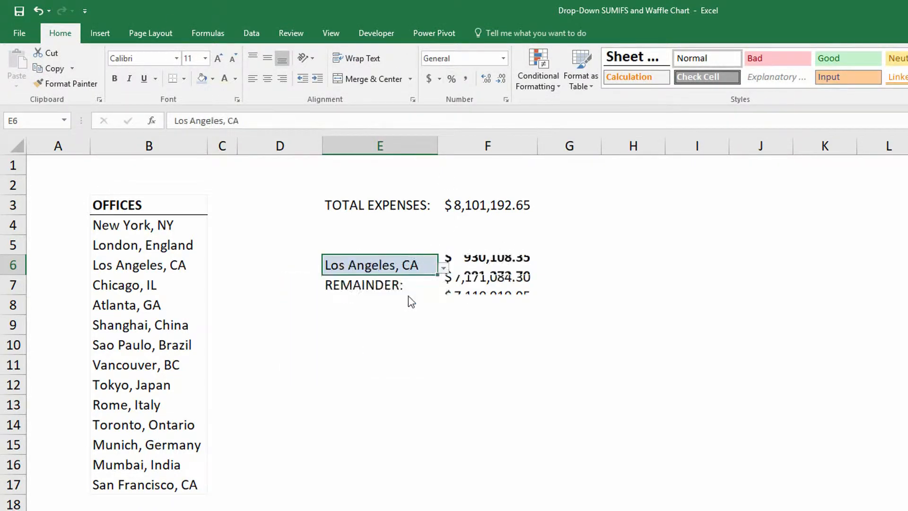
{"action": "left_click", "coordinate": [444, 267]}
{"action": "left_click", "coordinate": [401, 294]}
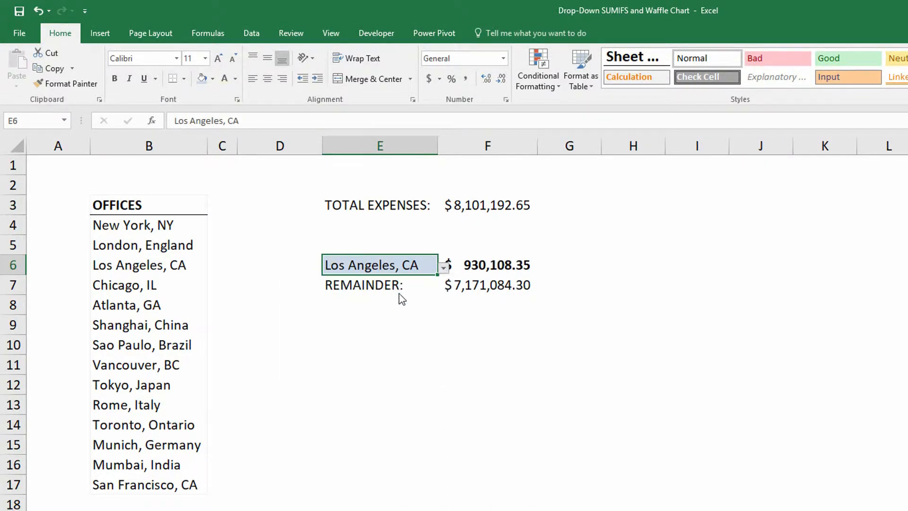
{"action": "left_click", "coordinate": [443, 267]}
{"action": "left_click", "coordinate": [391, 294]}
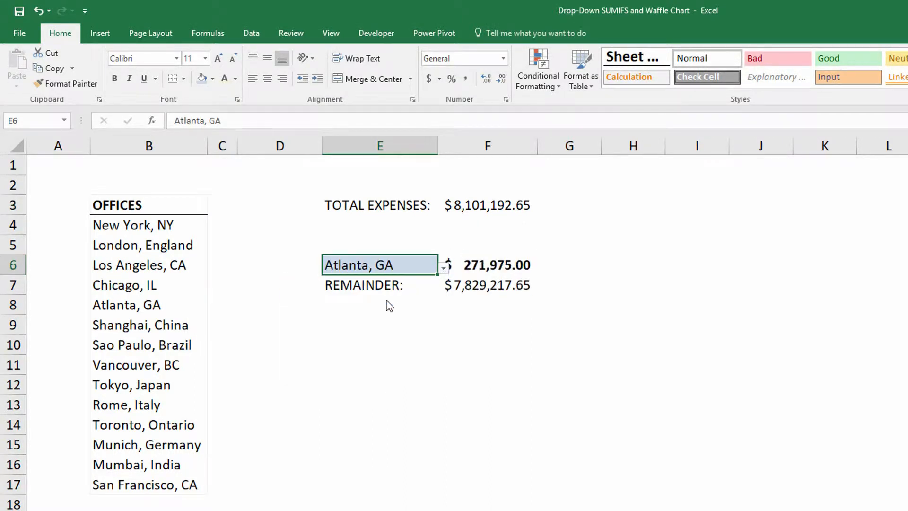
{"action": "left_click", "coordinate": [473, 268]}
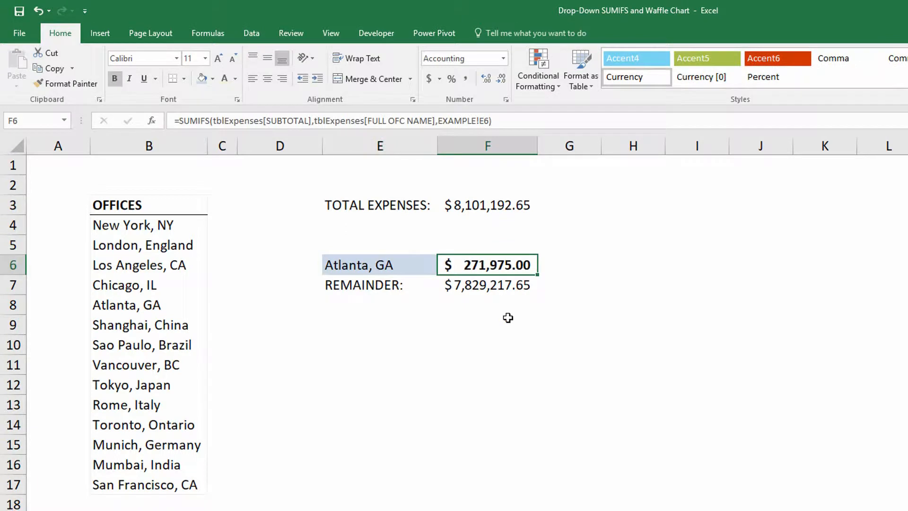
{"action": "left_click", "coordinate": [498, 281]}
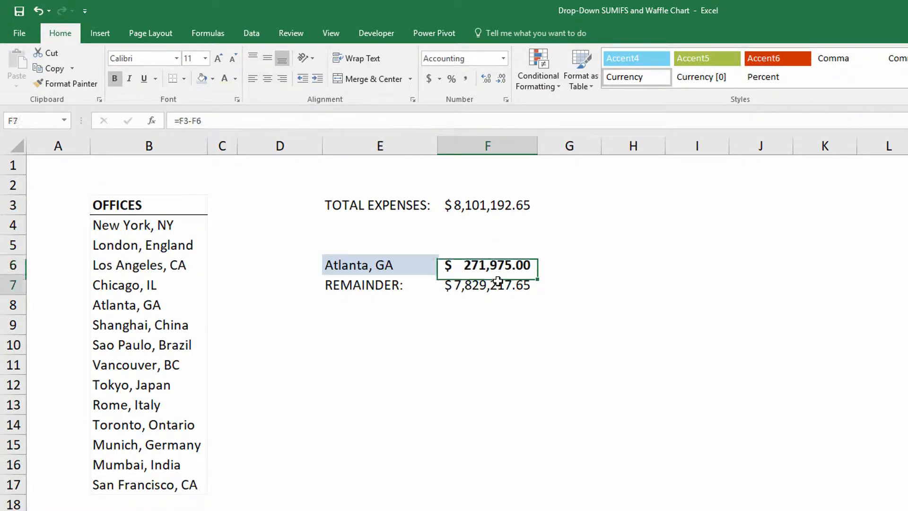
- Choose New York, NY from the office drop-down in E6
{"action": "left_click", "coordinate": [434, 265]}
{"action": "left_click", "coordinate": [444, 268]}
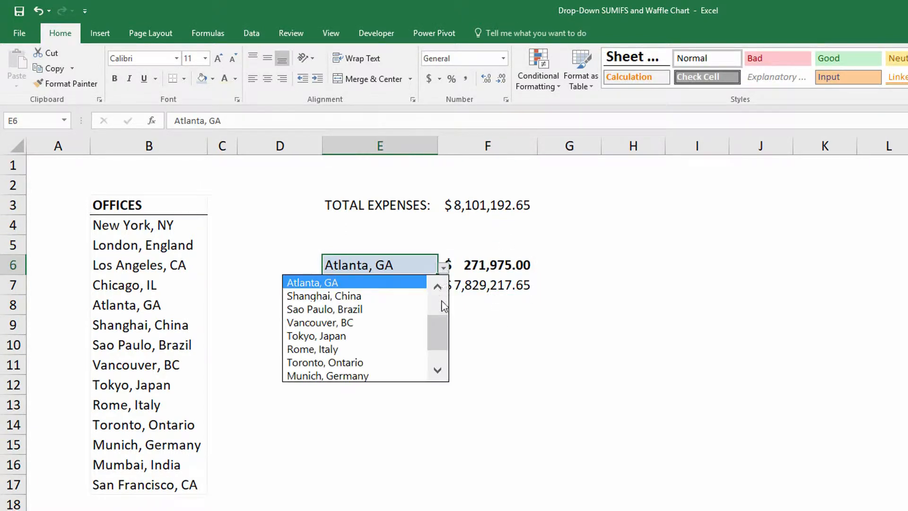
{"action": "left_click_drag", "start_coordinate": [436, 323], "coordinate": [436, 292]}
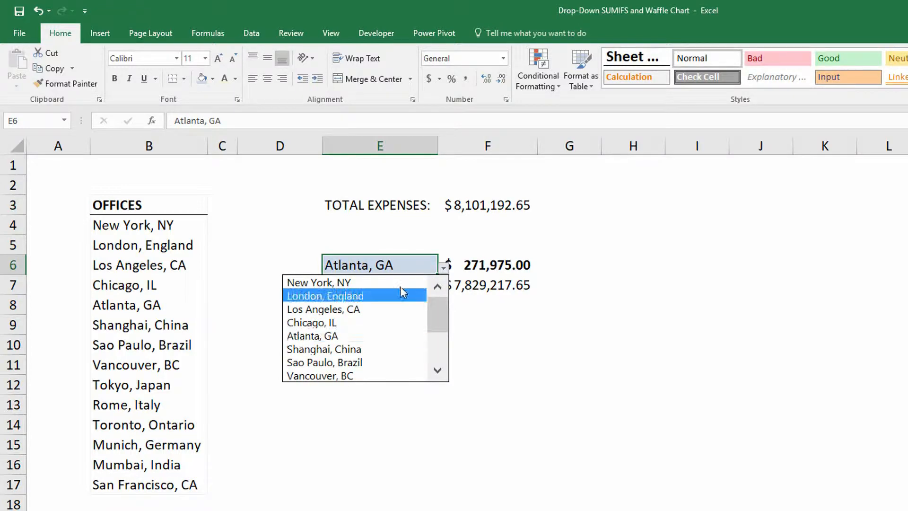
{"action": "key", "text": "Escape"}
{"action": "left_click", "coordinate": [494, 302]}
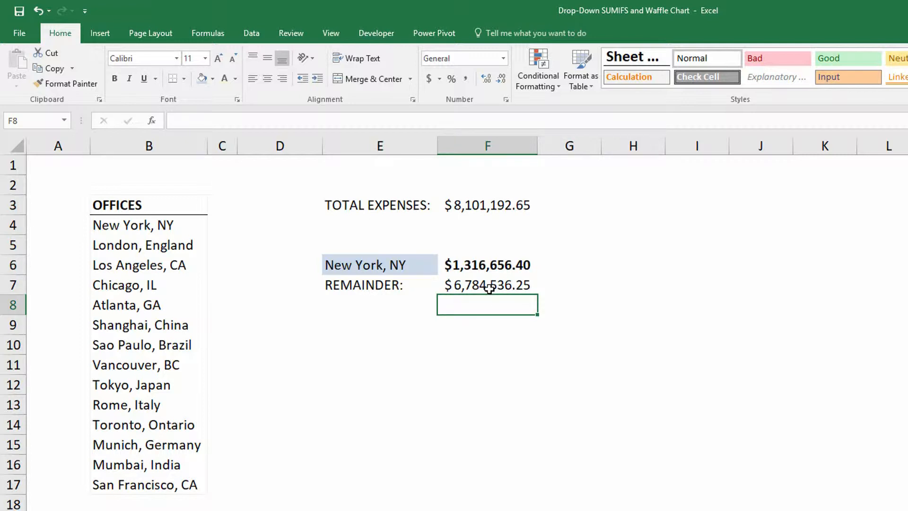
- Insert a doughnut chart from the selected office and remainder data in E6:F7
{"action": "left_click_drag", "start_coordinate": [397, 268], "coordinate": [509, 285]}
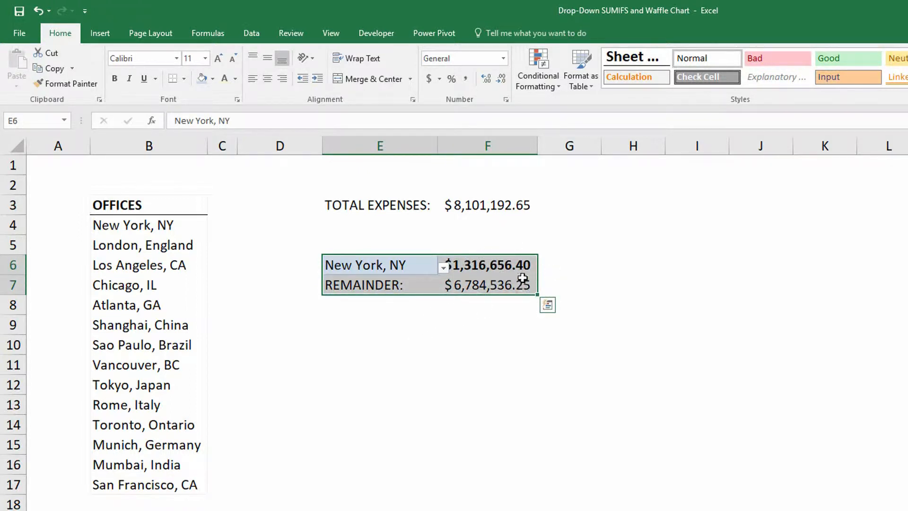
{"action": "left_click", "coordinate": [100, 34]}
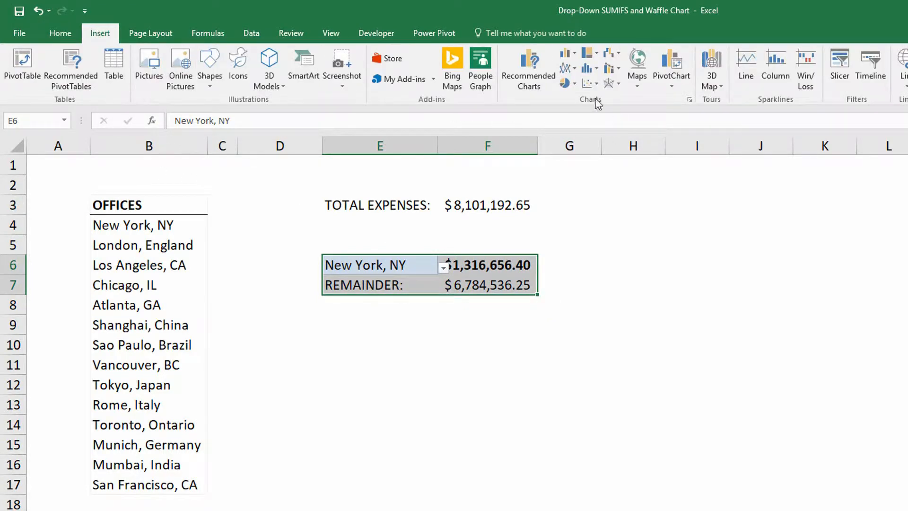
{"action": "left_click", "coordinate": [572, 85]}
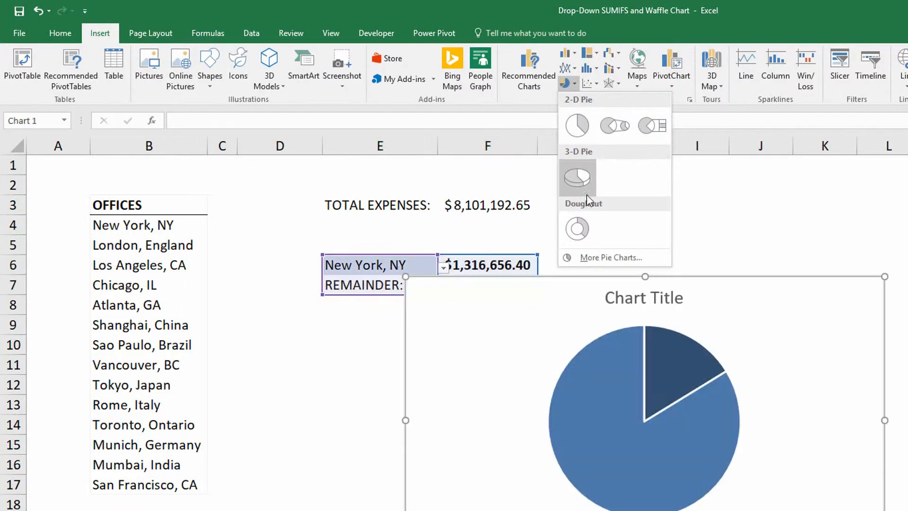
{"action": "left_click", "coordinate": [578, 229]}
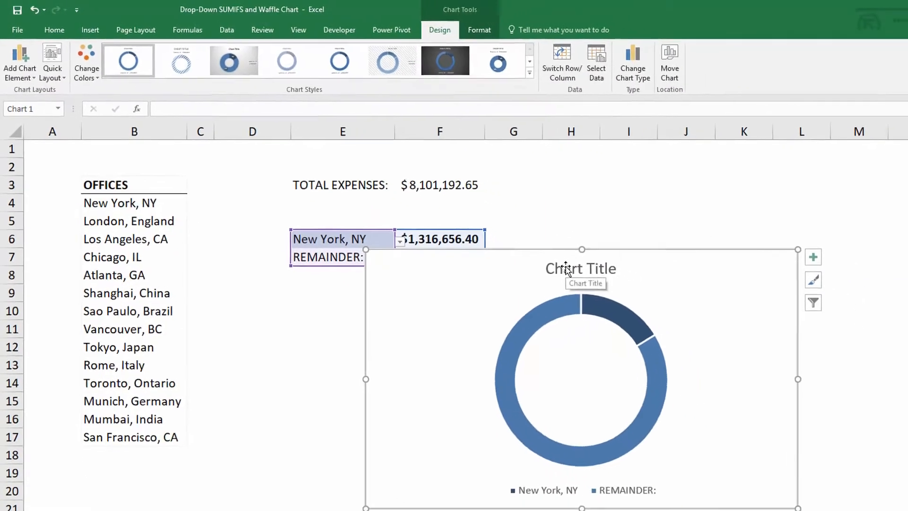
- Delete the title and the legend from the doughnut chart
{"action": "left_click", "coordinate": [566, 266]}
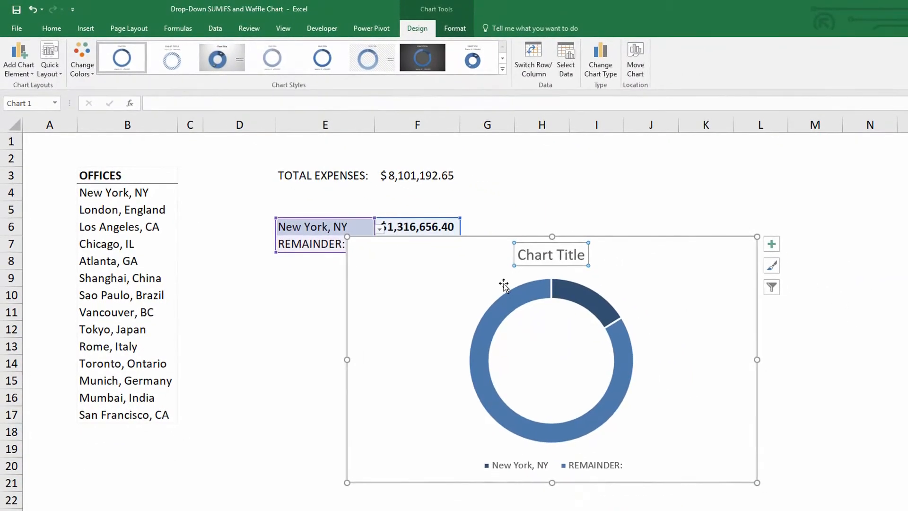
{"action": "key", "text": "Delete"}
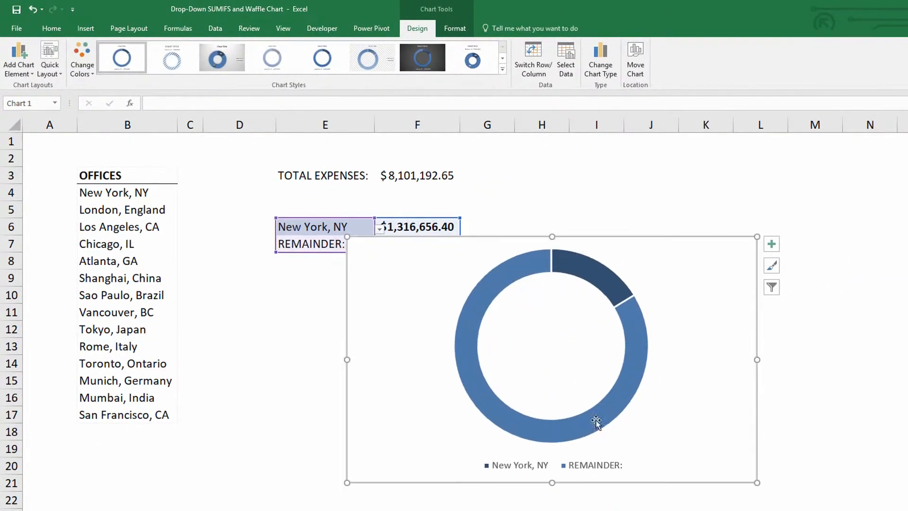
{"action": "left_click", "coordinate": [579, 465]}
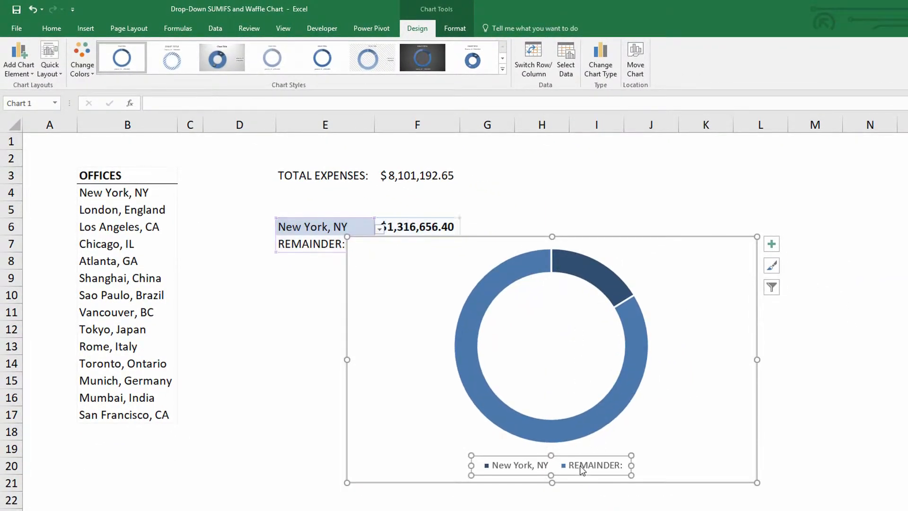
{"action": "key", "text": "Delete"}
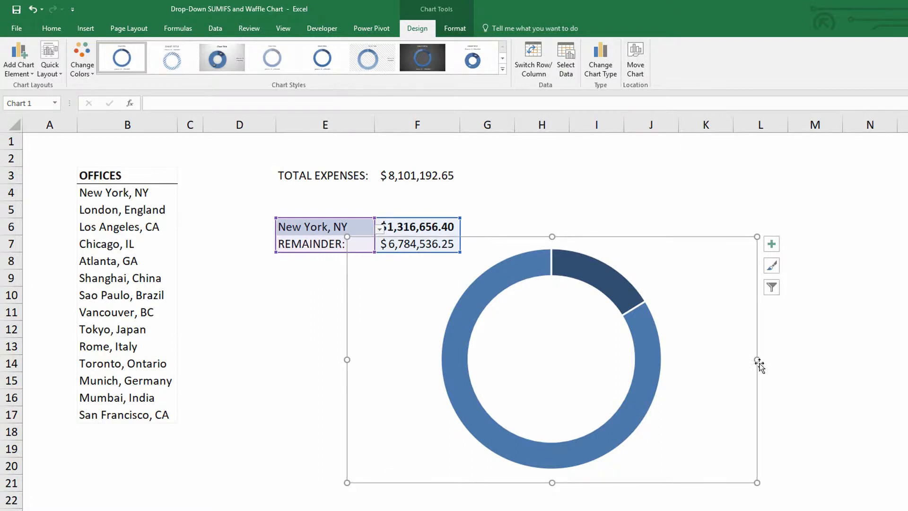
- Shrink the doughnut chart to a nearly square frame and move it clear of the data, over columns H to K
{"action": "left_click_drag", "start_coordinate": [756, 359], "coordinate": [549, 359]}
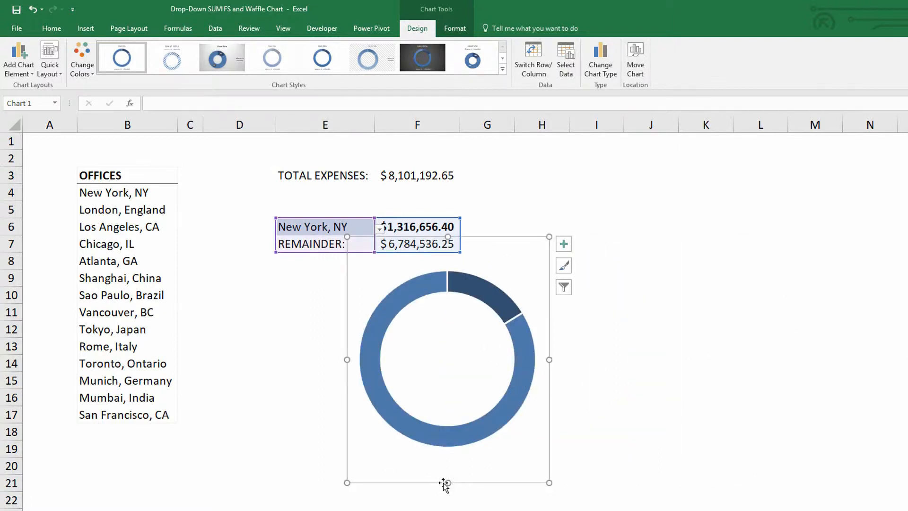
{"action": "left_click_drag", "start_coordinate": [443, 483], "coordinate": [443, 415]}
{"action": "left_click_drag", "start_coordinate": [482, 245], "coordinate": [663, 224]}
{"action": "left_click", "coordinate": [486, 334]}
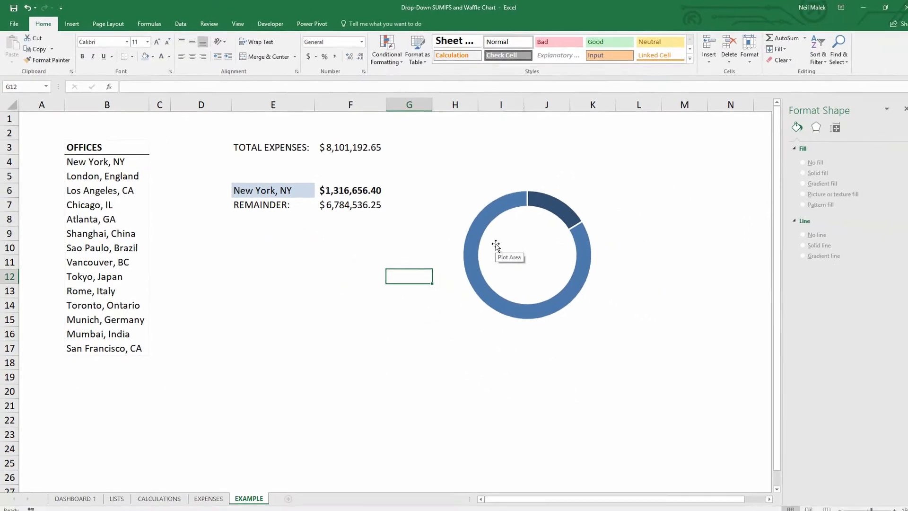
- Fill the selected office's slice of the doughnut chart with the darkest olive green theme shade
{"action": "left_click", "coordinate": [547, 217]}
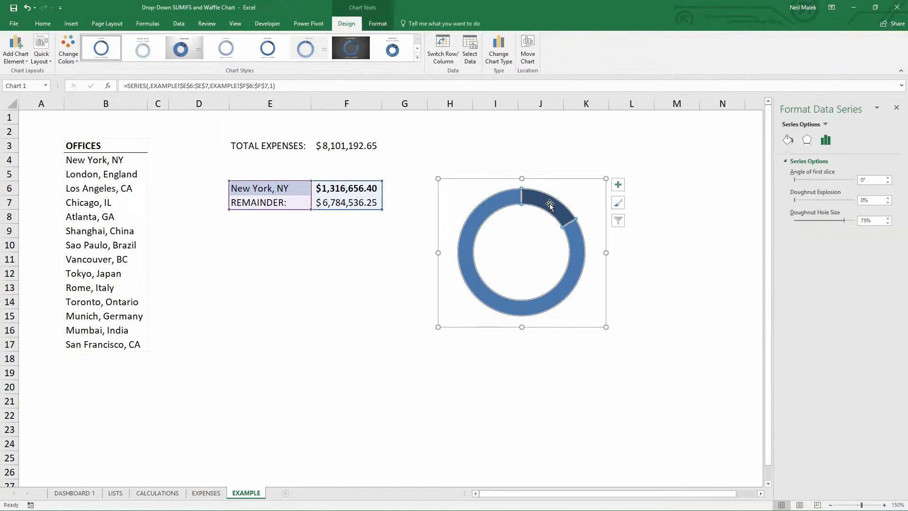
{"action": "left_click", "coordinate": [550, 208]}
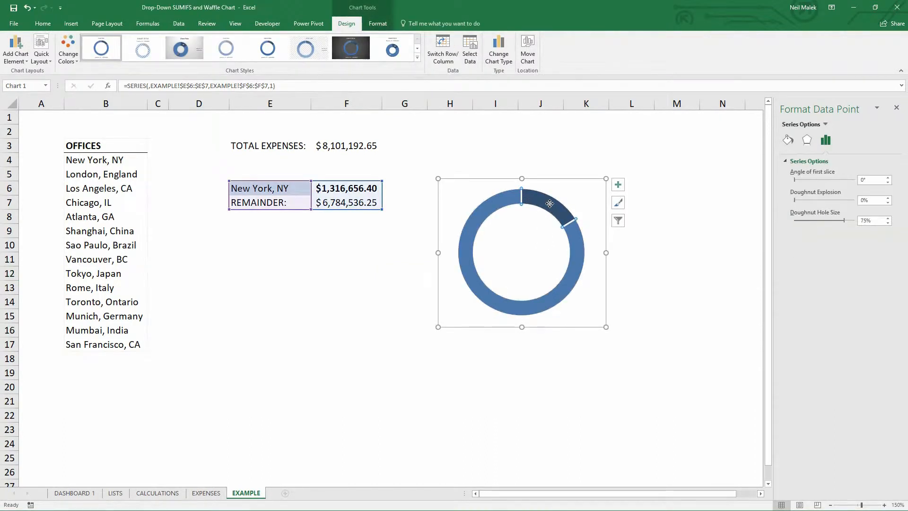
{"action": "left_click", "coordinate": [788, 141]}
{"action": "left_click", "coordinate": [888, 257]}
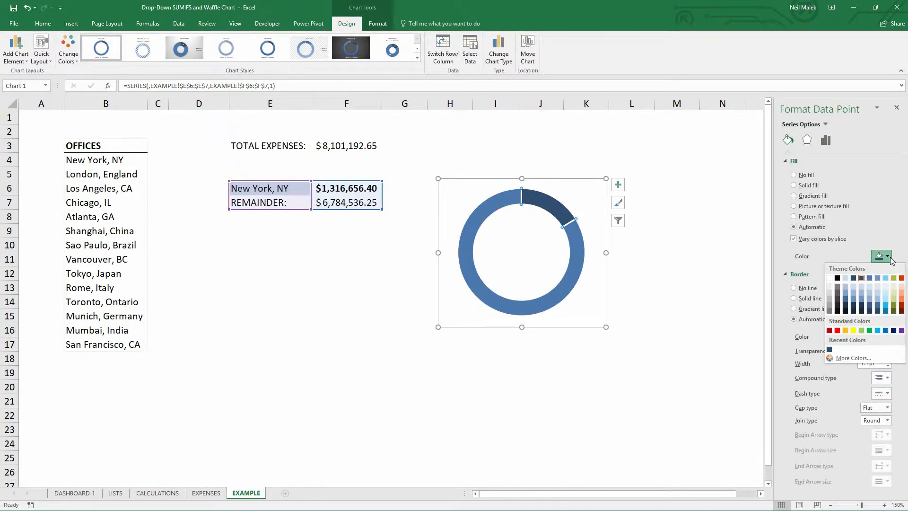
{"action": "left_click", "coordinate": [893, 310]}
- Fill the remainder slice of the doughnut chart with a light tint of the same green theme colour
{"action": "left_click", "coordinate": [581, 260]}
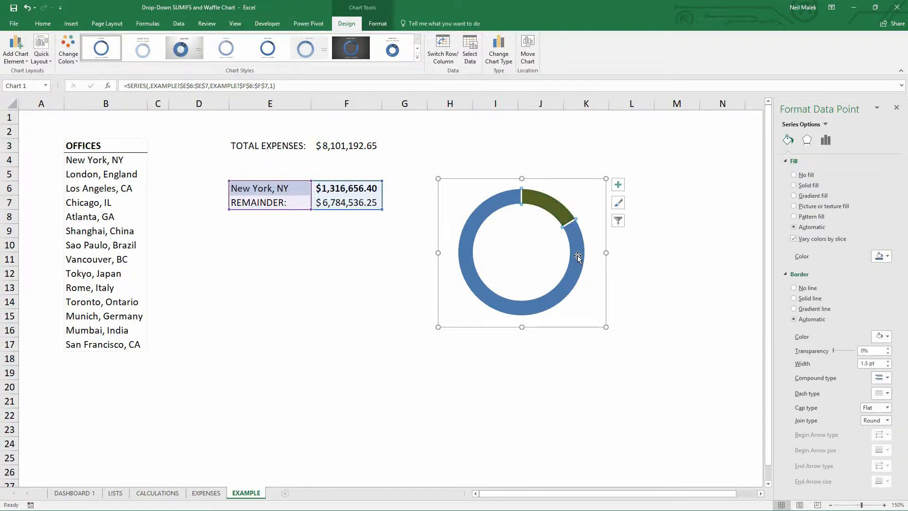
{"action": "left_click", "coordinate": [882, 255]}
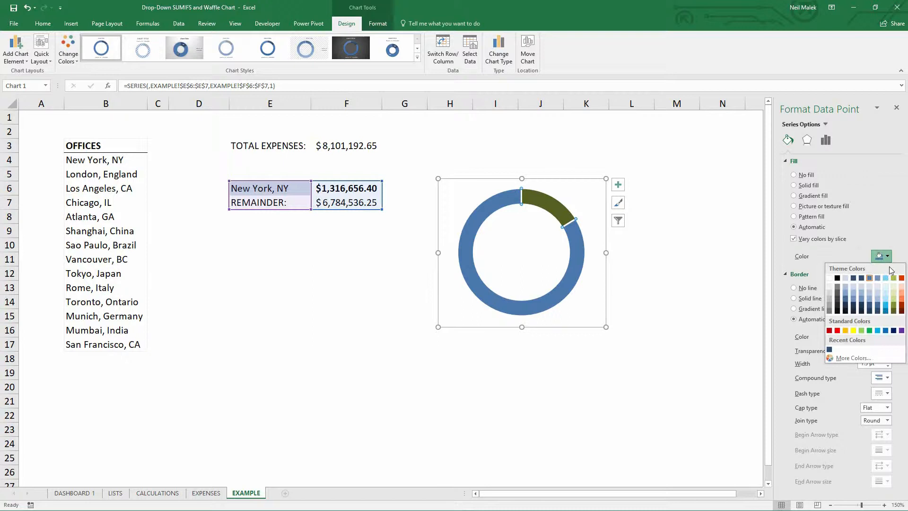
{"action": "left_click", "coordinate": [895, 295]}
{"action": "left_click", "coordinate": [695, 225]}
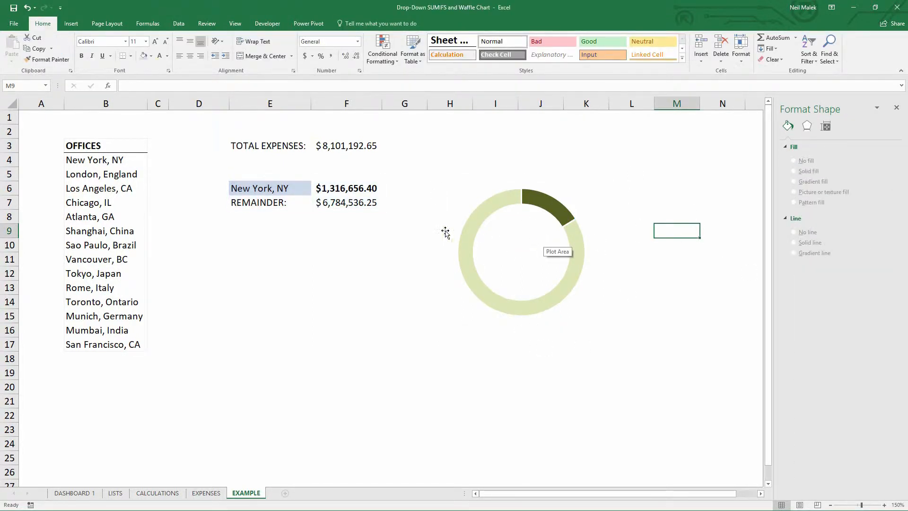
- Choose Atlanta, GA from the office drop-down in E6 and check the doughnut chart's slice
{"action": "left_click", "coordinate": [280, 184]}
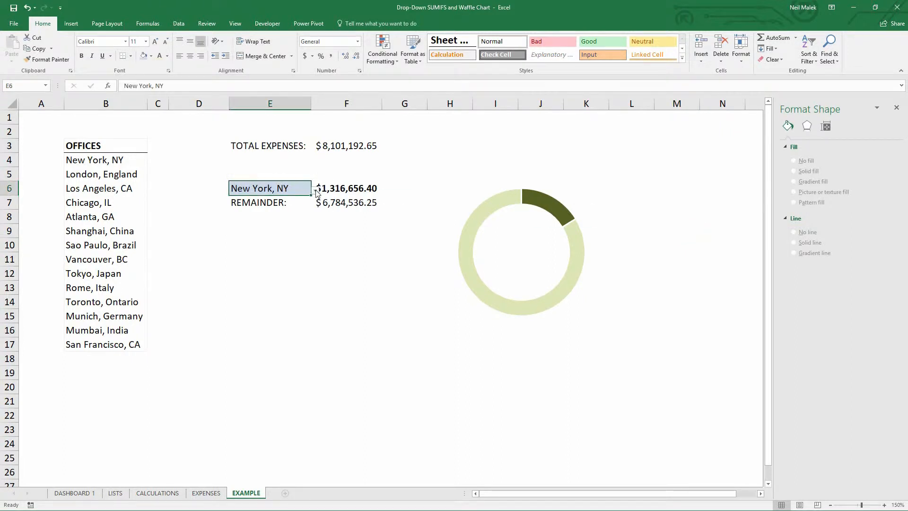
{"action": "left_click", "coordinate": [315, 190]}
{"action": "left_click", "coordinate": [281, 238]}
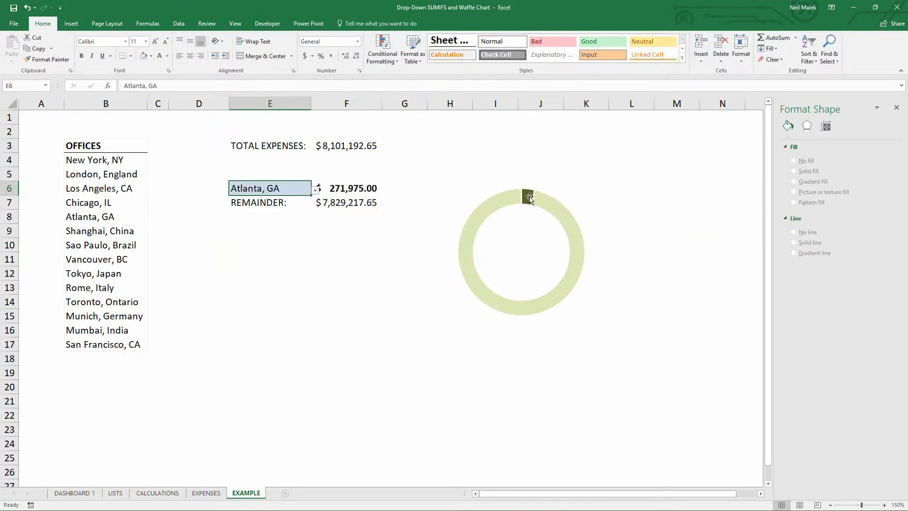
{"action": "mouse_move", "coordinate": [537, 204]}
- Calculate the selected office's share of total expenses in G6 with =F6/F3, formatted as a percentage with one decimal place
{"action": "left_click", "coordinate": [355, 188]}
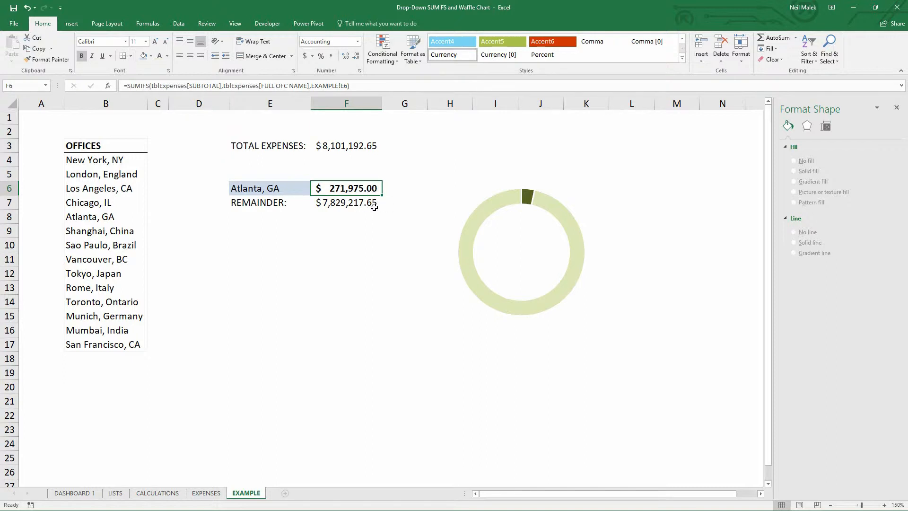
{"action": "left_click", "coordinate": [390, 191]}
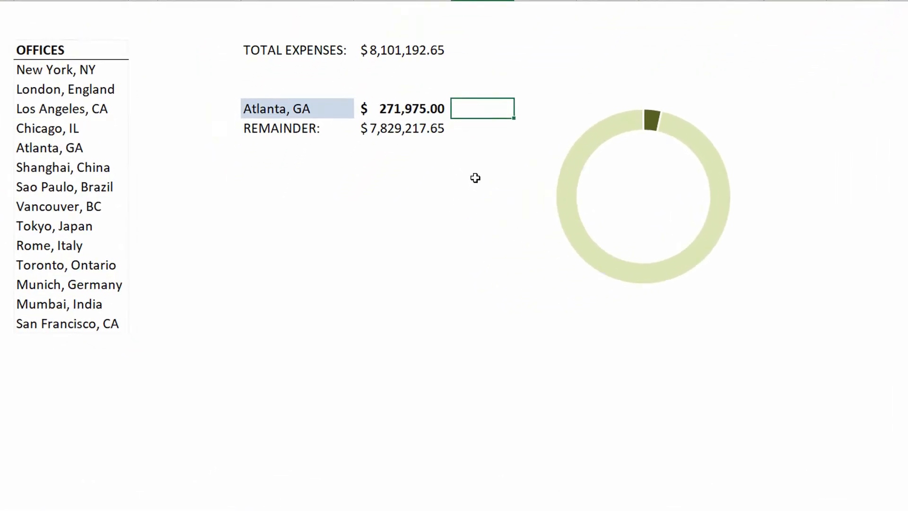
{"action": "type", "text": "="}
{"action": "left_click", "coordinate": [405, 115]}
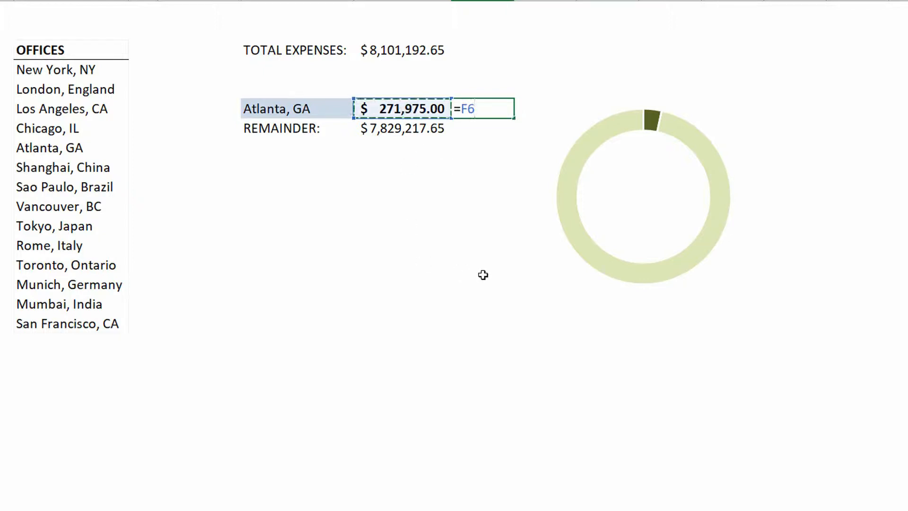
{"action": "type", "text": "/"}
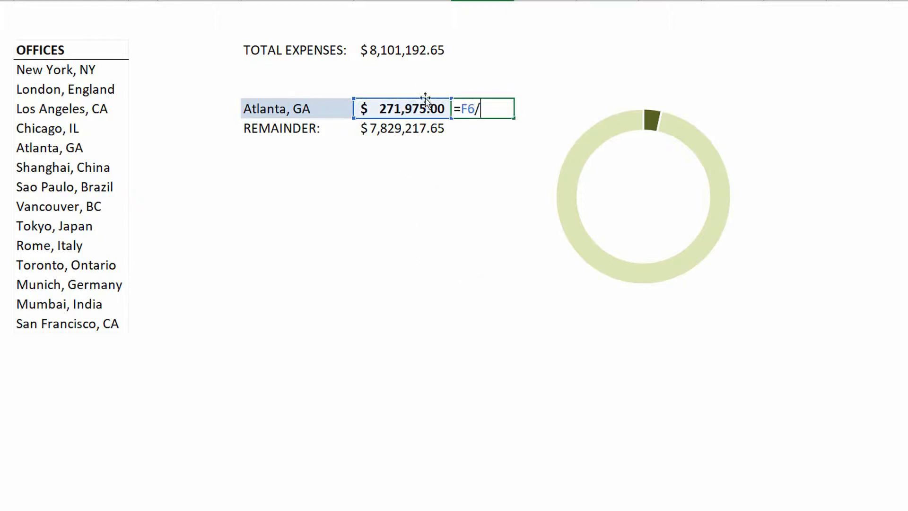
{"action": "left_click", "coordinate": [401, 50]}
{"action": "key", "text": "ctrl+Return"}
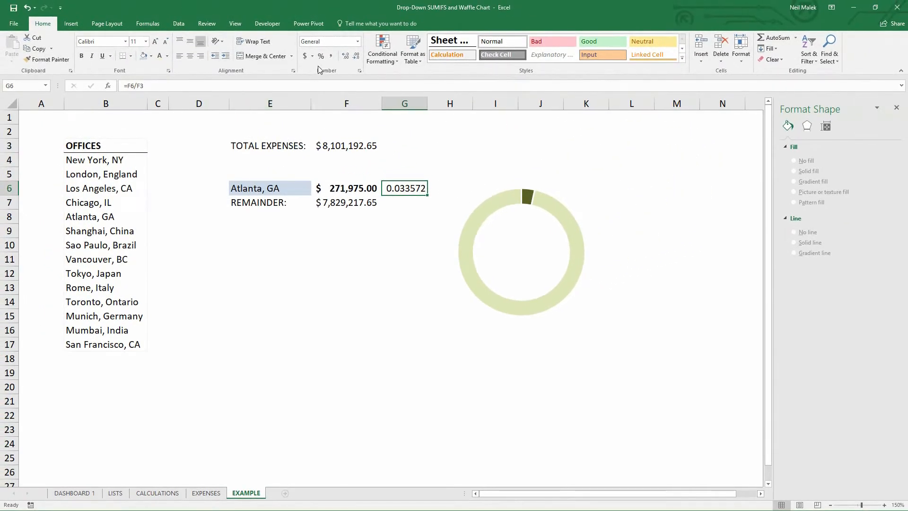
{"action": "left_click", "coordinate": [321, 56]}
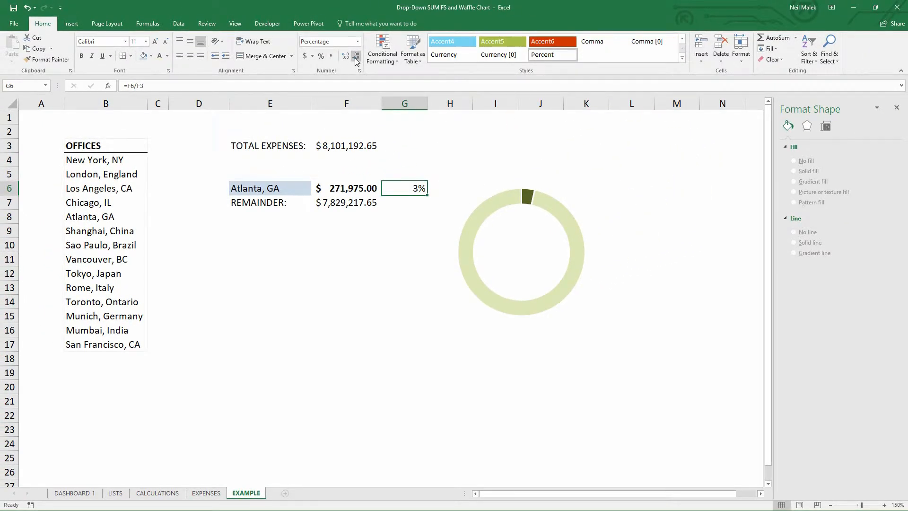
{"action": "left_click", "coordinate": [345, 56]}
- Choose Shanghai, China from the office drop-down in E6
{"action": "left_click", "coordinate": [286, 187]}
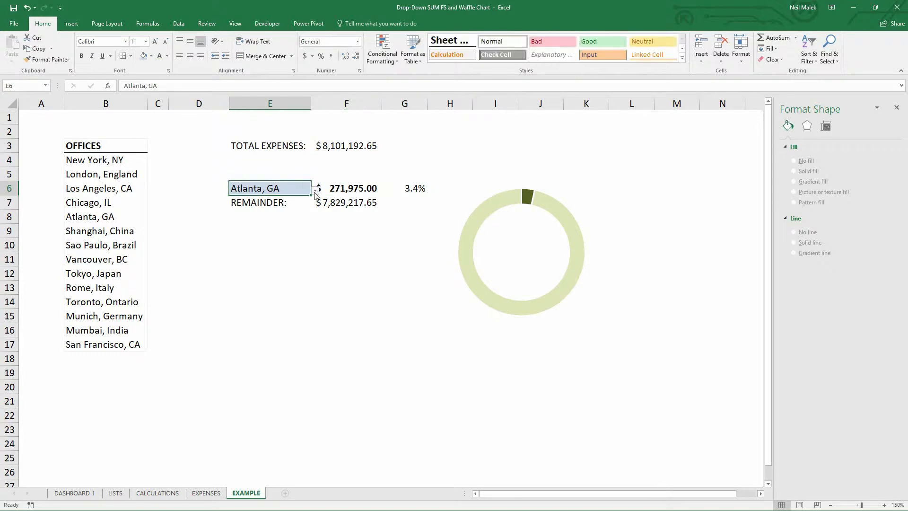
{"action": "left_click", "coordinate": [316, 190]}
{"action": "left_click", "coordinate": [293, 209]}
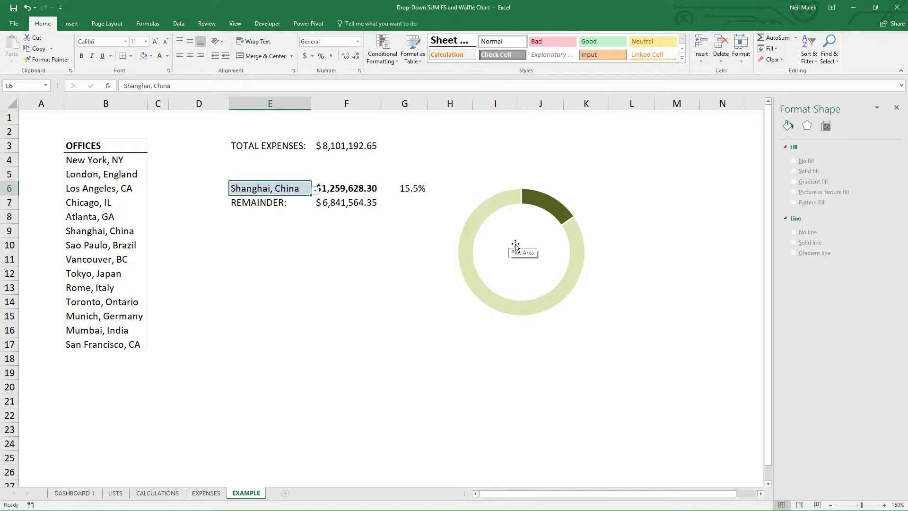
- Draw a text box inside the doughnut chart's hole and link it to the percentage in cell G6
{"action": "left_click", "coordinate": [408, 189]}
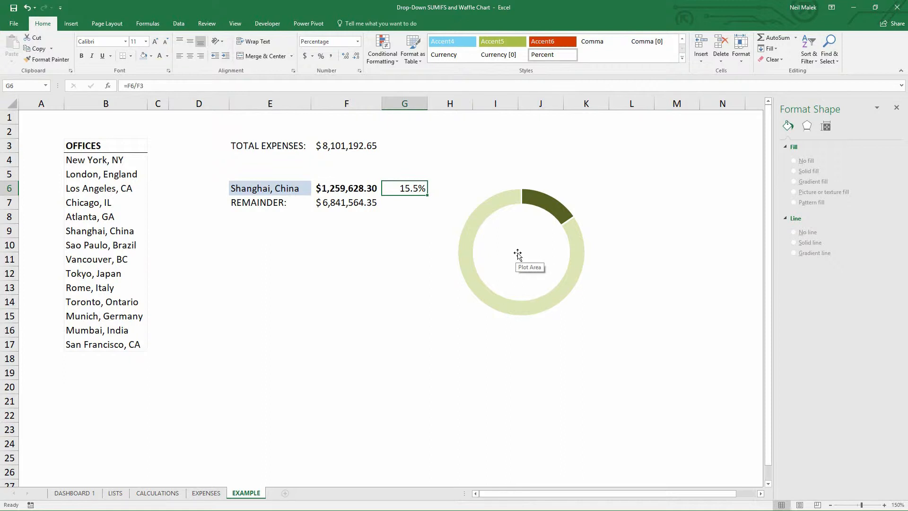
{"action": "left_click", "coordinate": [71, 24]}
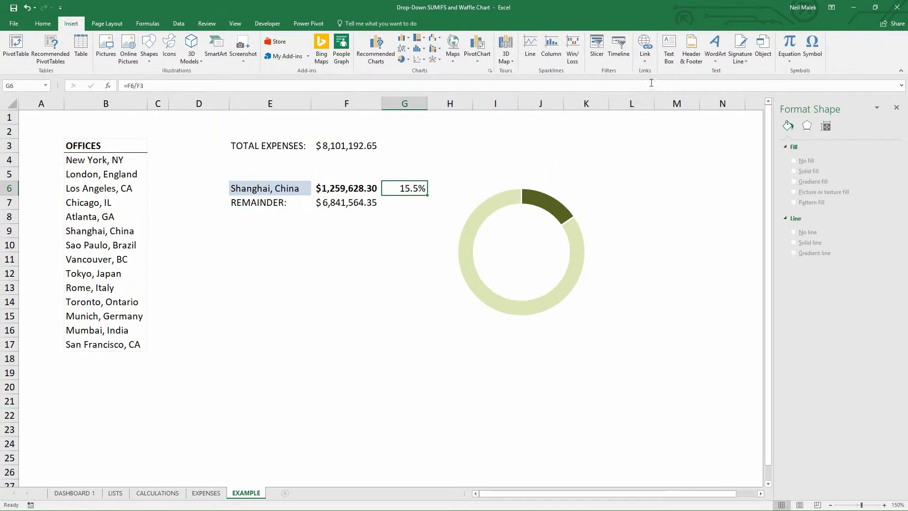
{"action": "left_click", "coordinate": [673, 57]}
{"action": "mouse_move", "coordinate": [482, 218]}
{"action": "left_mouse_down"}
{"action": "mouse_move", "coordinate": [555, 292]}
{"action": "mouse_move", "coordinate": [562, 289]}
{"action": "left_mouse_up"}
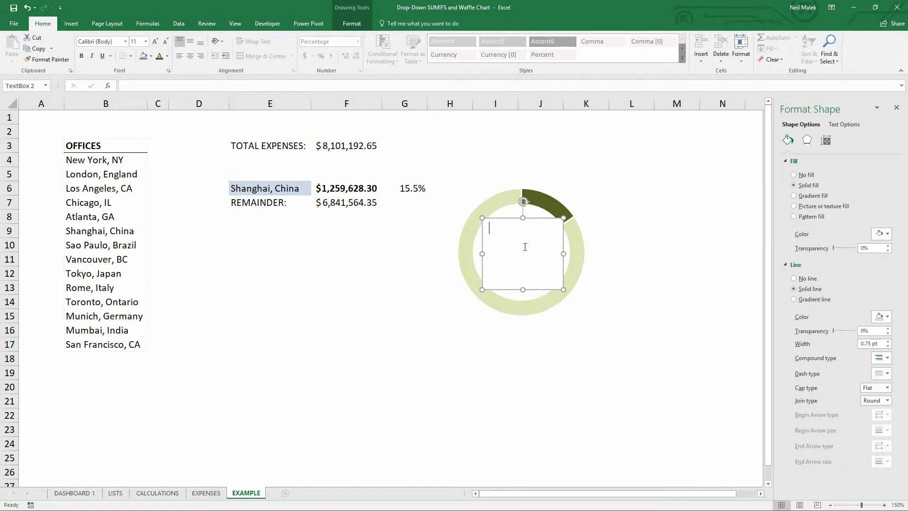
{"action": "left_click", "coordinate": [264, 87]}
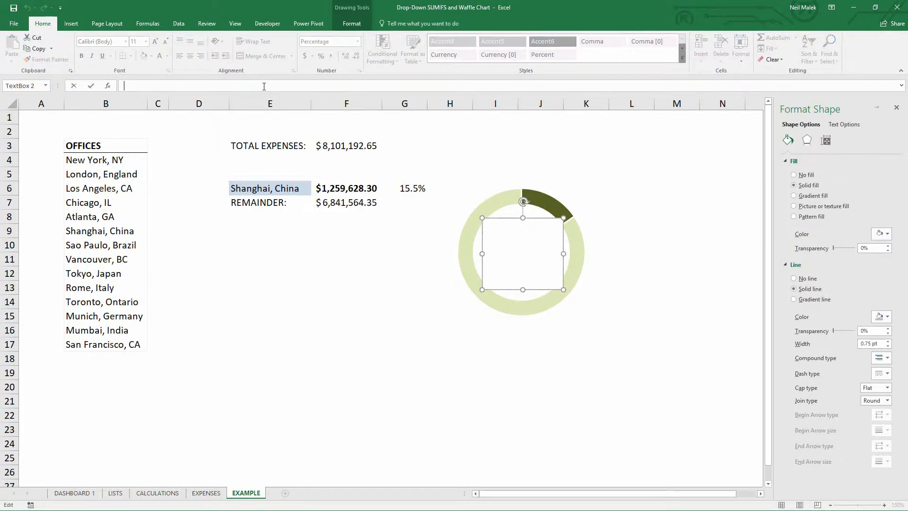
{"action": "type", "text": "="}
{"action": "left_click", "coordinate": [405, 188]}
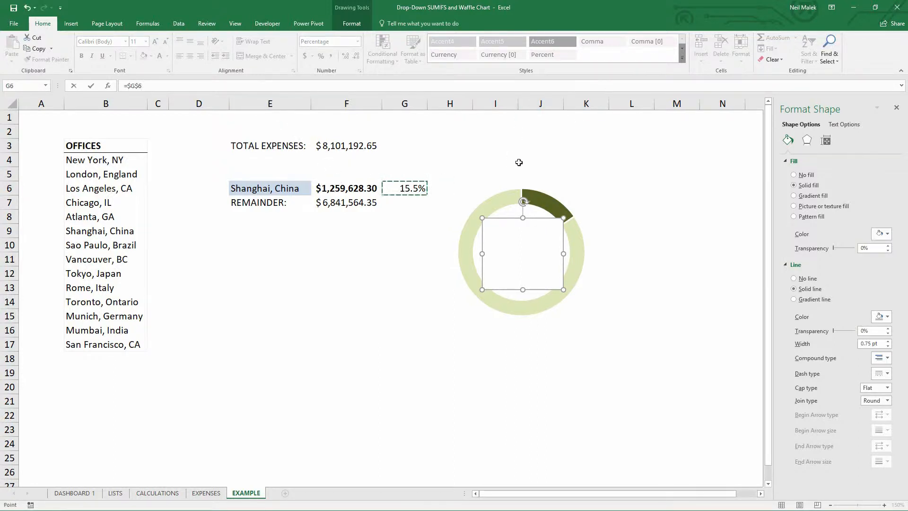
{"action": "key", "text": "Return"}
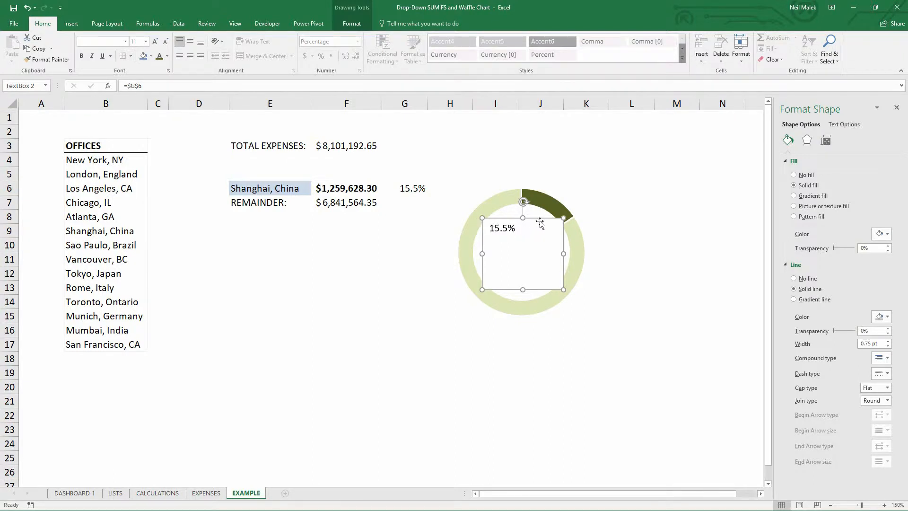
- Nudge the text box within the doughnut and remove its fill and outline
{"action": "mouse_move", "coordinate": [536, 225]}
{"action": "left_mouse_down"}
{"action": "mouse_move", "coordinate": [673, 175]}
{"action": "mouse_move", "coordinate": [399, 276]}
{"action": "mouse_move", "coordinate": [331, 315]}
{"action": "mouse_move", "coordinate": [529, 246]}
{"action": "mouse_move", "coordinate": [547, 216]}
{"action": "left_mouse_up"}
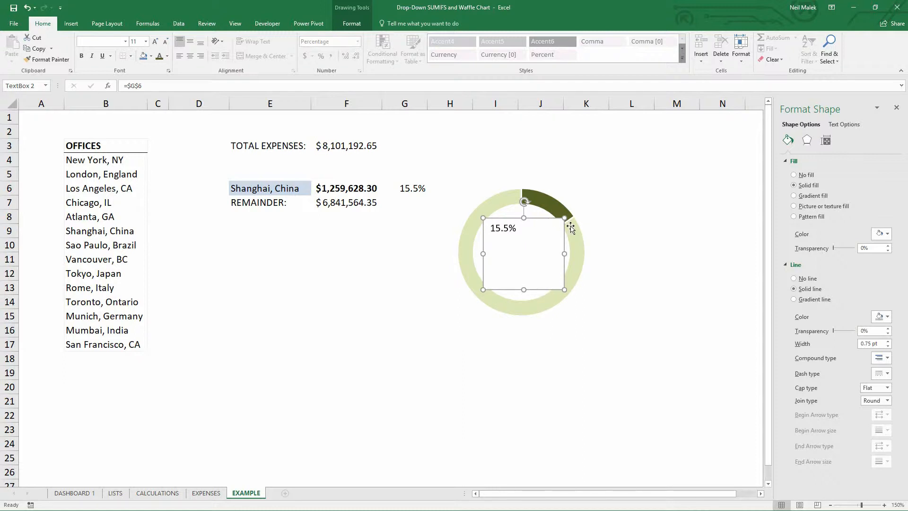
{"action": "mouse_move", "coordinate": [570, 229]}
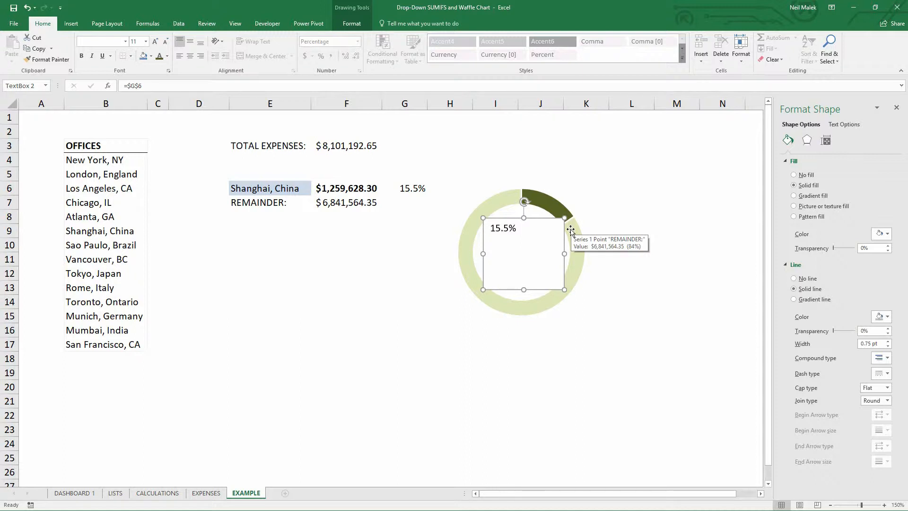
{"action": "left_click", "coordinate": [803, 177]}
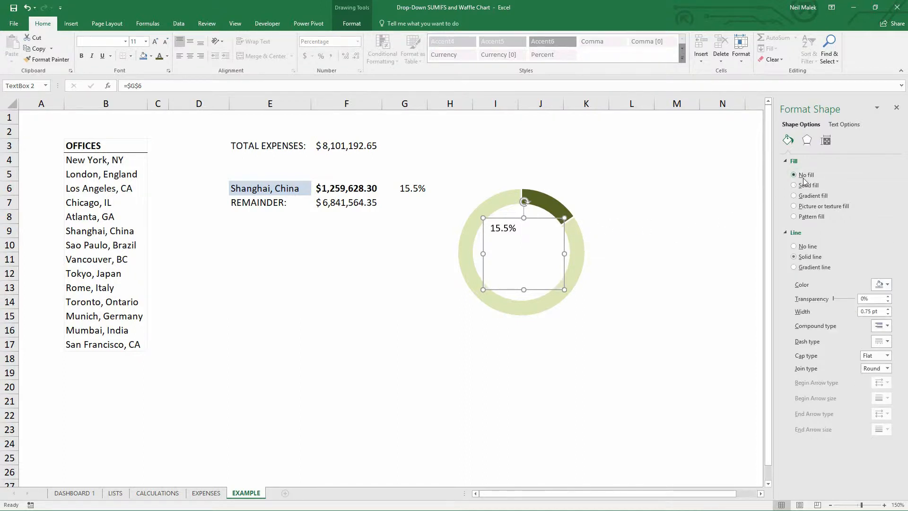
{"action": "left_click", "coordinate": [807, 246]}
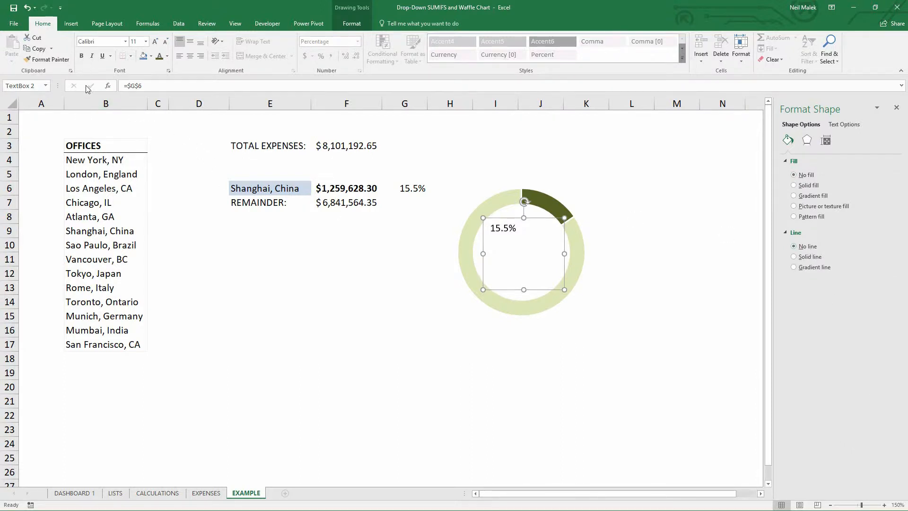
- Make the text box's percentage bold at 20 pt and centre it horizontally and vertically
{"action": "left_click", "coordinate": [82, 56]}
{"action": "left_click", "coordinate": [155, 42]}
{"action": "left_click", "coordinate": [155, 42]}
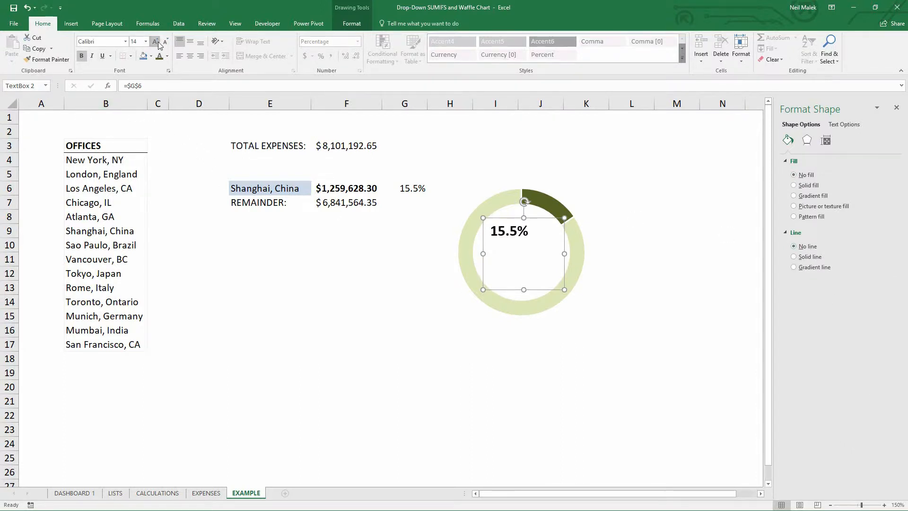
{"action": "left_click", "coordinate": [155, 41]}
{"action": "left_click", "coordinate": [155, 42]}
{"action": "left_click", "coordinate": [155, 42]}
{"action": "left_click", "coordinate": [189, 42]}
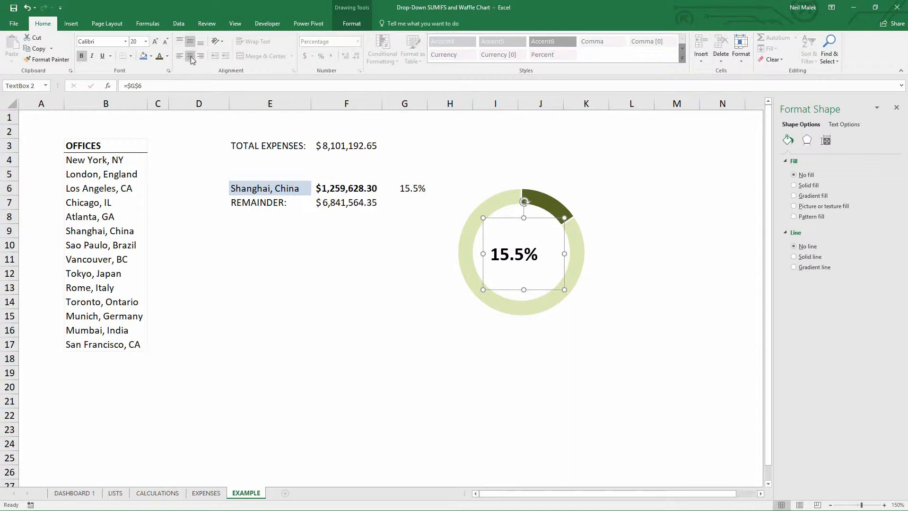
{"action": "left_click", "coordinate": [190, 55]}
- Colour the text box's percentage dark olive green and enlarge it to 28 pt
{"action": "left_click", "coordinate": [160, 56]}
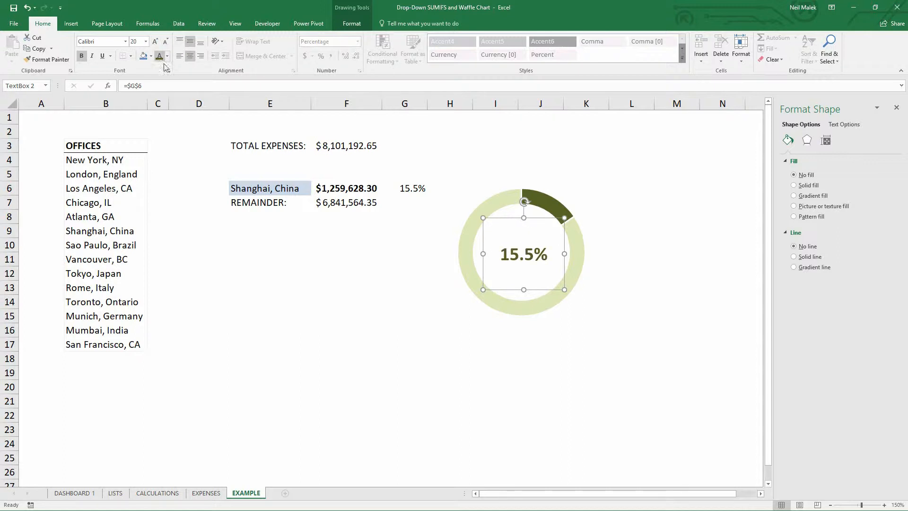
{"action": "left_click", "coordinate": [155, 42]}
{"action": "left_click", "coordinate": [156, 41]}
{"action": "left_click", "coordinate": [155, 42]}
{"action": "left_click", "coordinate": [155, 41]}
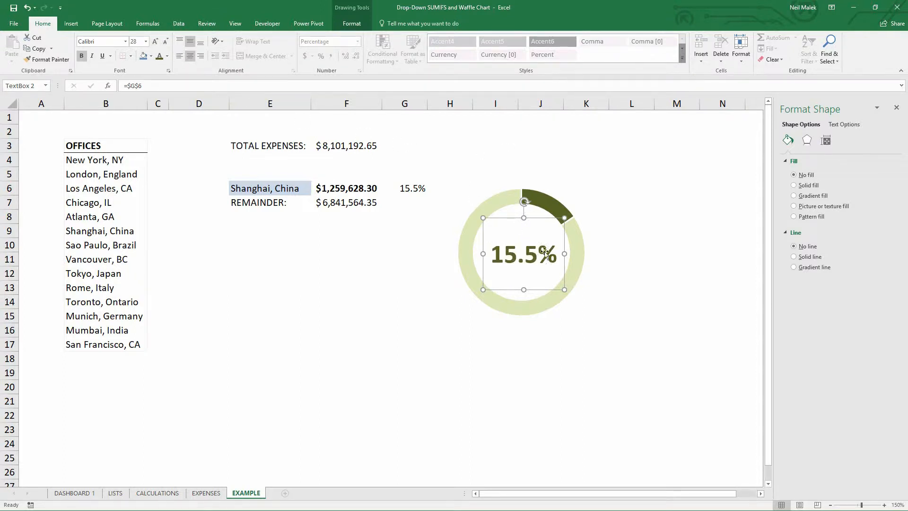
{"action": "left_click", "coordinate": [415, 263]}
- Test the office drop-down in E6 with Sao Paulo, Brazil, Tokyo, Japan and Munich, Germany, ending on Mumbai, India
{"action": "left_click", "coordinate": [295, 189]}
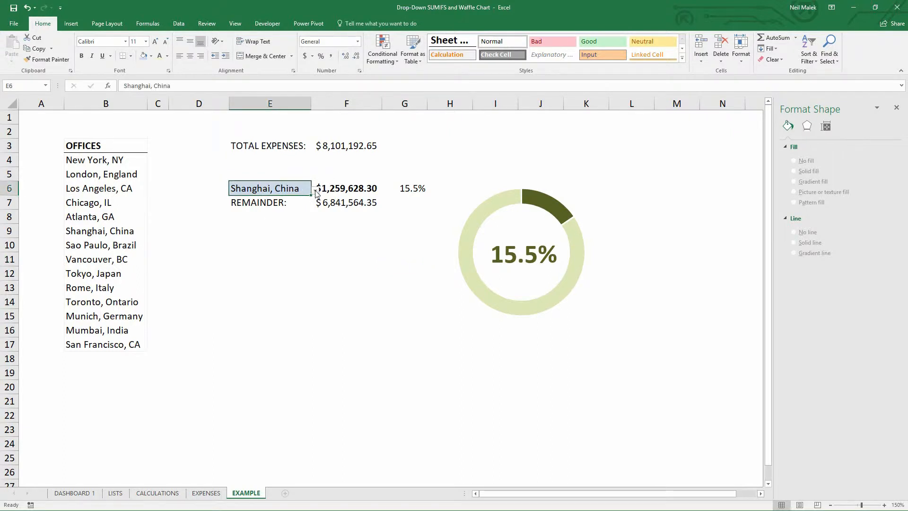
{"action": "left_click", "coordinate": [314, 190]}
{"action": "left_click", "coordinate": [295, 209]}
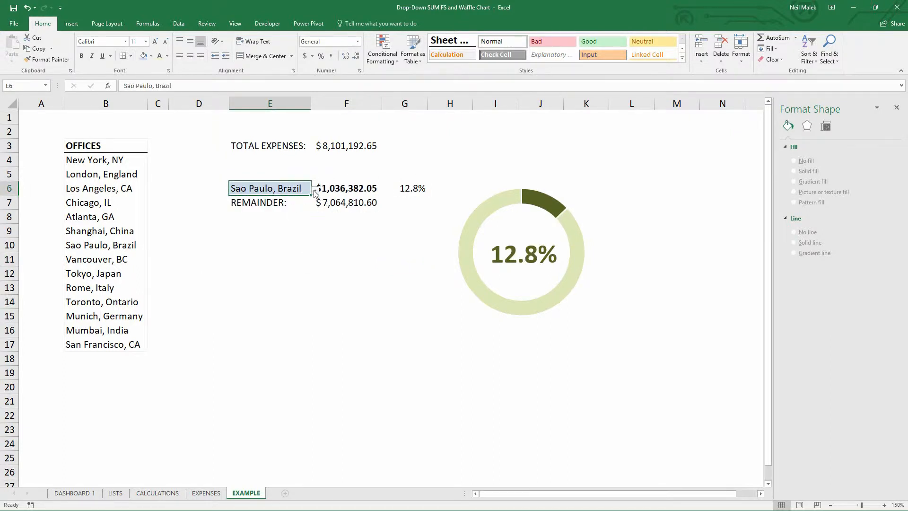
{"action": "left_click", "coordinate": [314, 189]}
{"action": "left_click", "coordinate": [287, 217]}
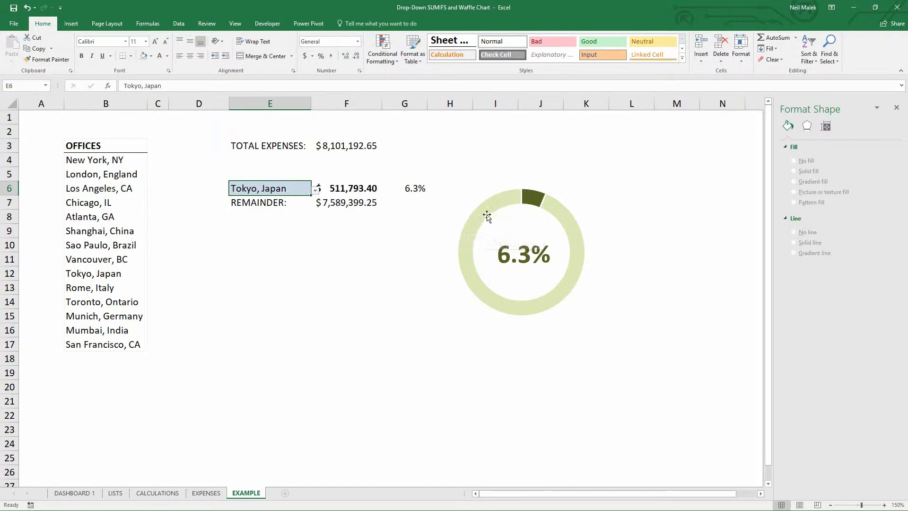
{"action": "left_click", "coordinate": [315, 190]}
{"action": "left_click", "coordinate": [265, 247]}
{"action": "left_click", "coordinate": [315, 190]}
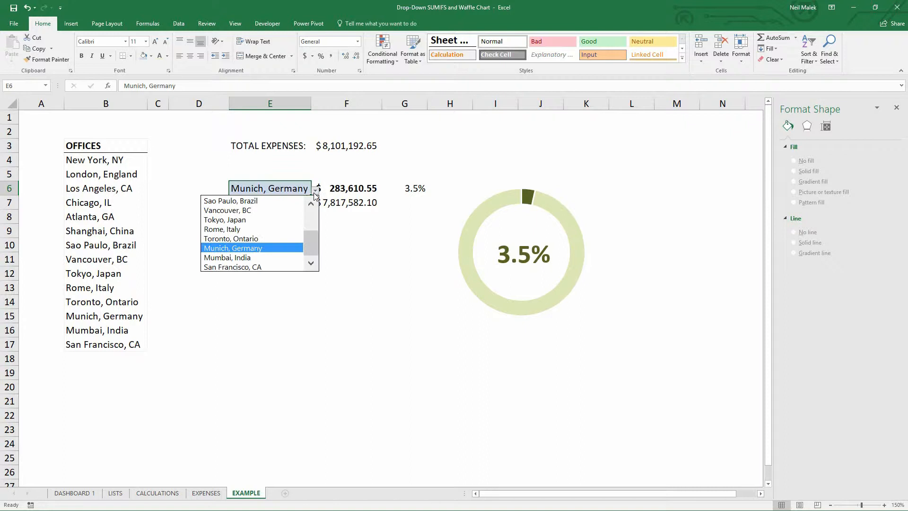
{"action": "left_click", "coordinate": [277, 257]}
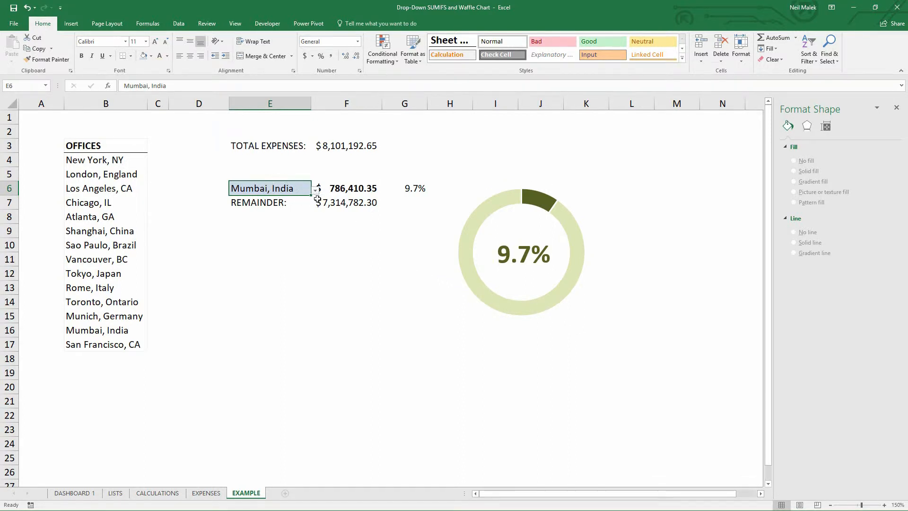
- Begin a formula in E9 that joins the office name in E6, the text ": " and a TEXT function
{"action": "left_click", "coordinate": [349, 188]}
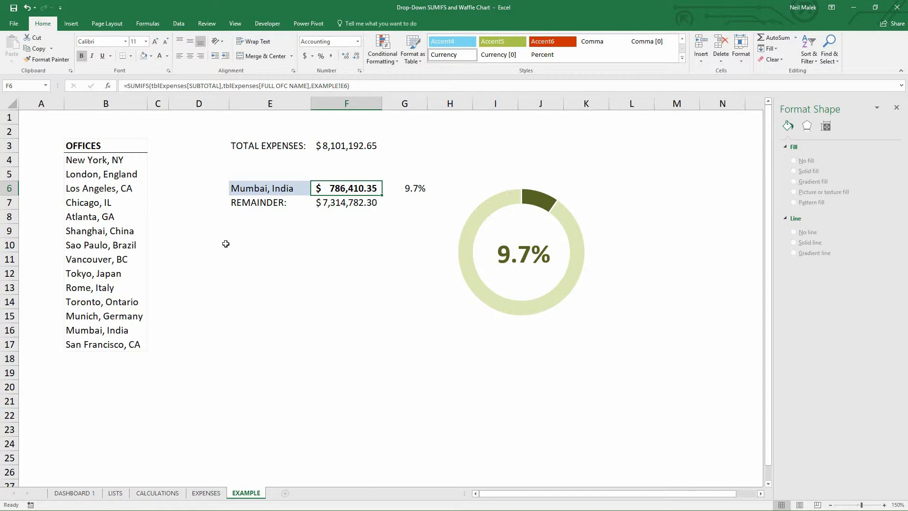
{"action": "double_click", "coordinate": [262, 229]}
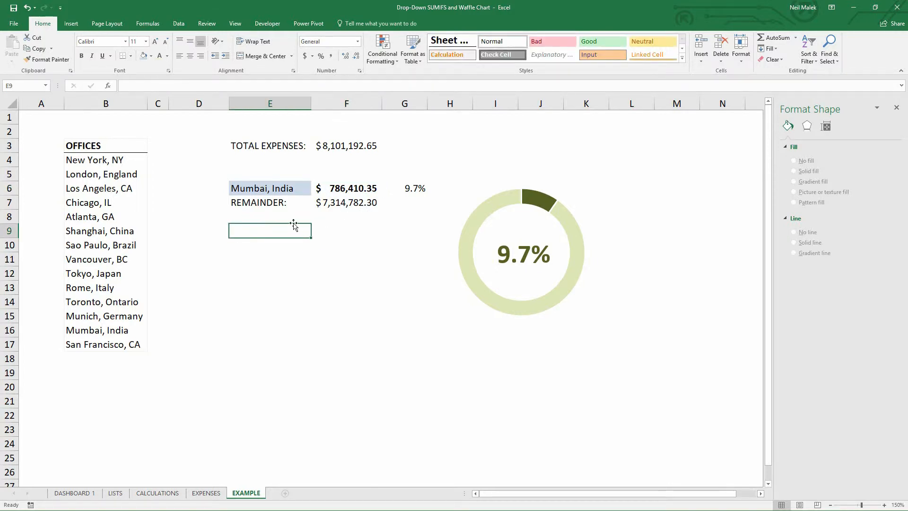
{"action": "type", "text": "="}
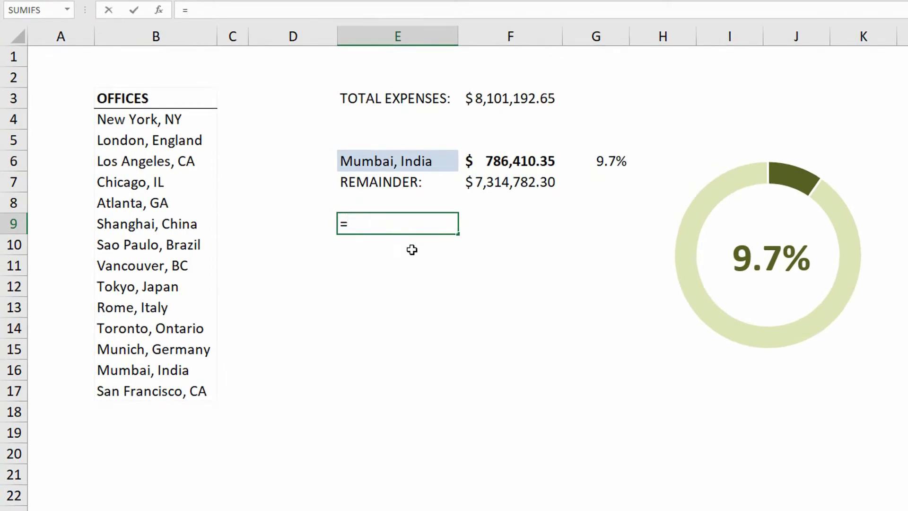
{"action": "left_click", "coordinate": [386, 163]}
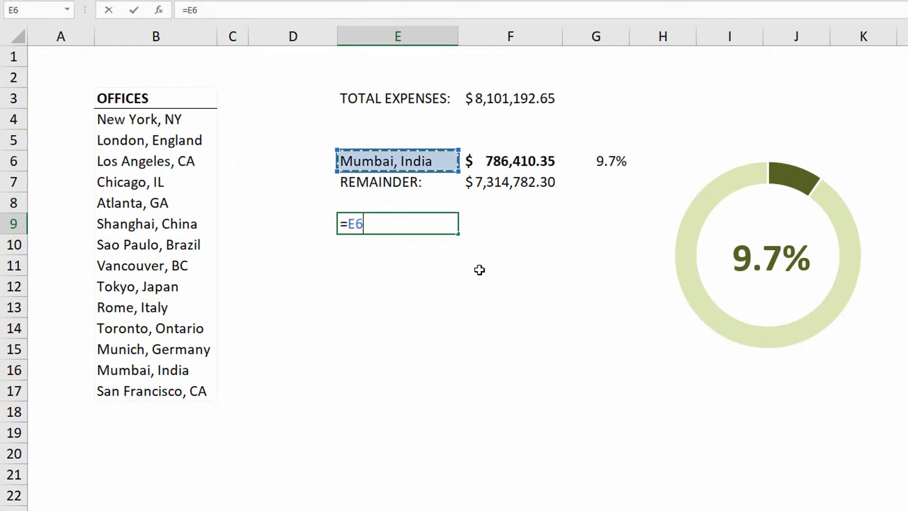
{"action": "type", "text": "&"}
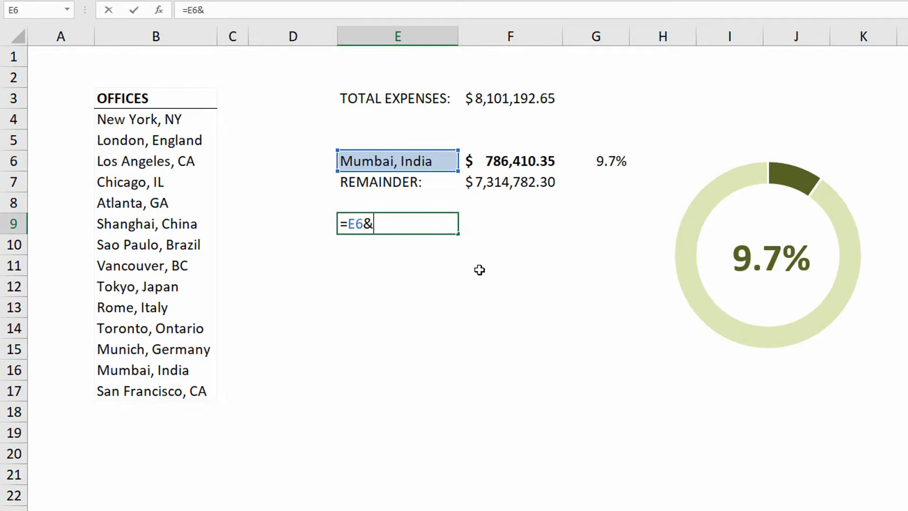
{"action": "type", "text": "\": \""}
{"action": "type", "text": "&"}
{"action": "type", "text": "tex"}
{"action": "key", "text": "Tab"}
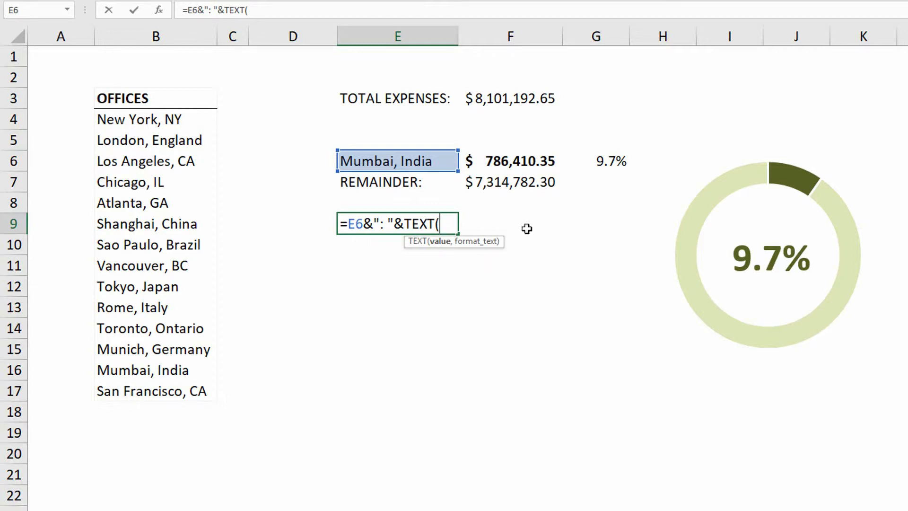
- Complete E9's TEXT function with F6 and the thousands format "$ #.#,""K""", and enter the formula
{"action": "left_click", "coordinate": [534, 160]}
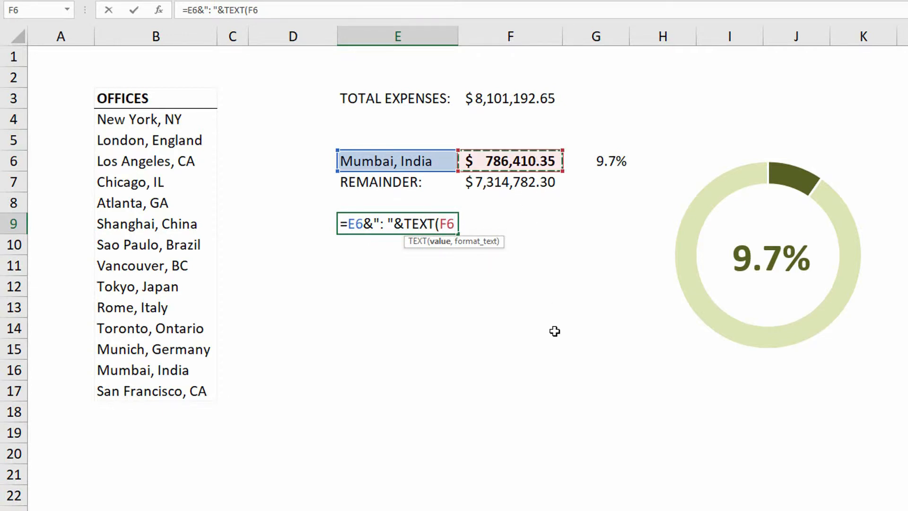
{"action": "type", "text": ","}
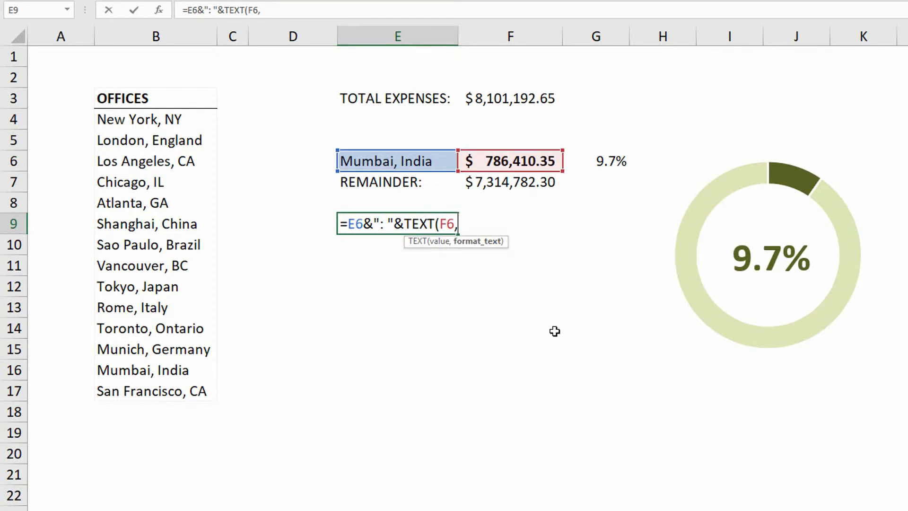
{"action": "type", "text": "\"\")"}
{"action": "left_click", "coordinate": [465, 223]}
{"action": "type", "text": "$"}
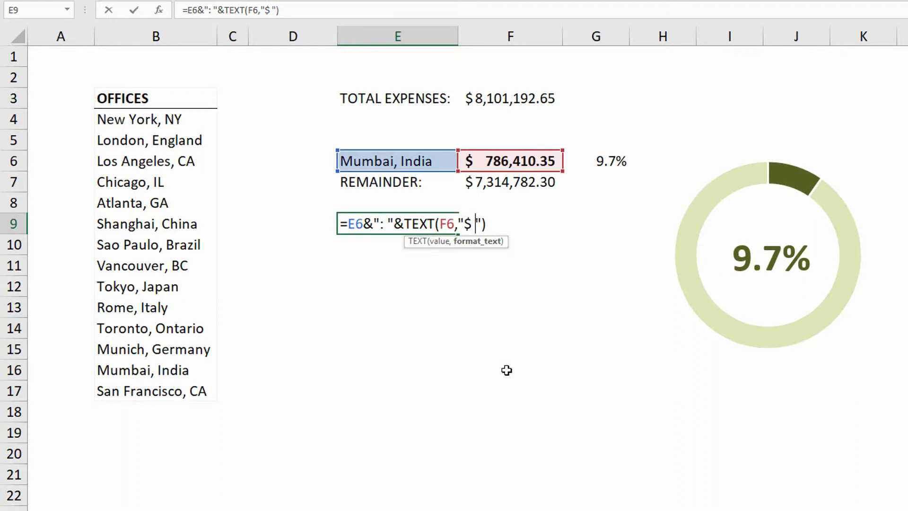
{"action": "type", "text": " #.#"}
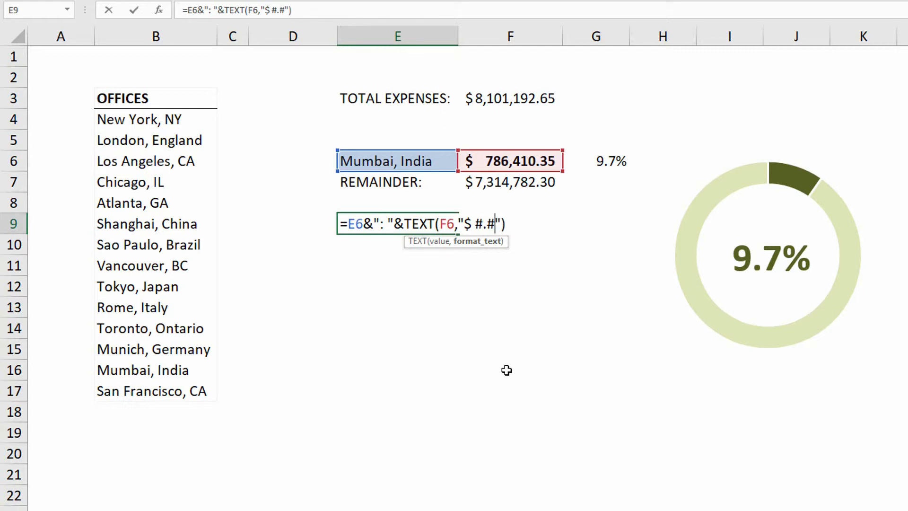
{"action": "type", "text": ","}
{"action": "type", "text": "\"\"K"}
{"action": "type", "text": "\""}
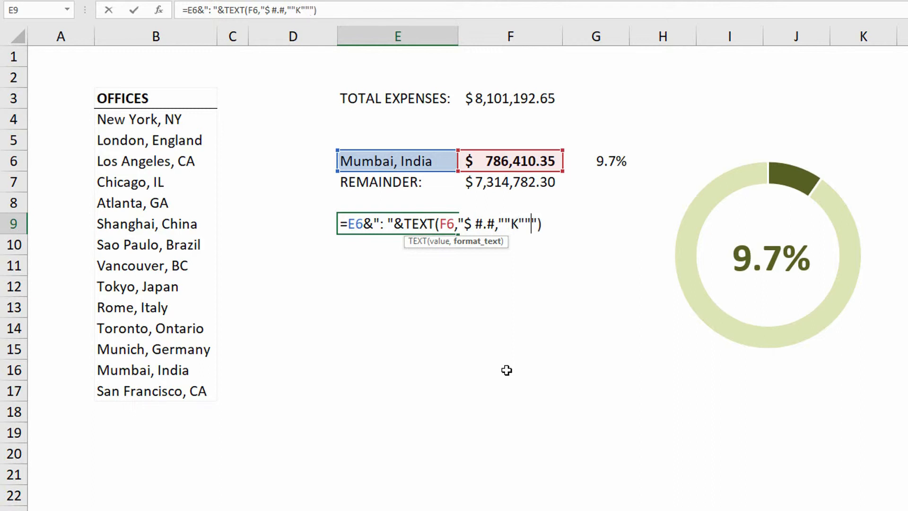
{"action": "key", "text": "ctrl+Return"}
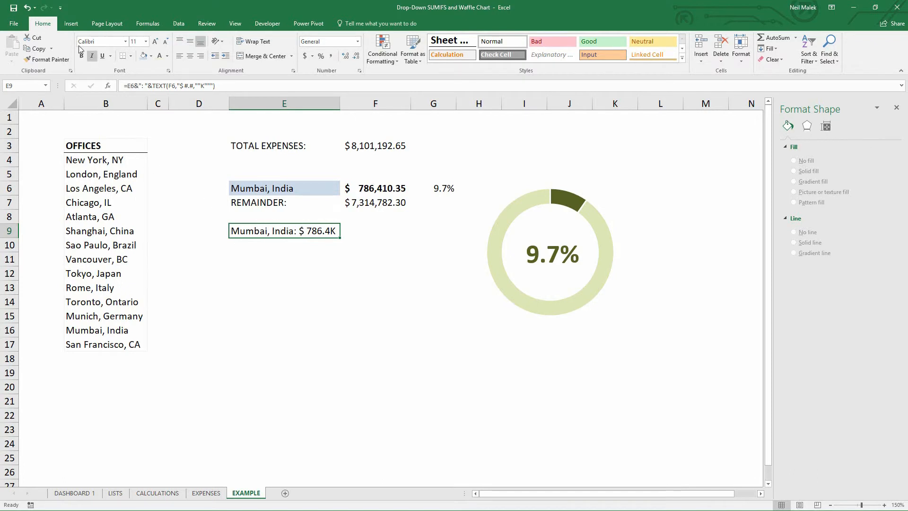
- Insert a text box just beneath the doughnut chart and link its contents to cell E9
{"action": "left_click", "coordinate": [70, 24]}
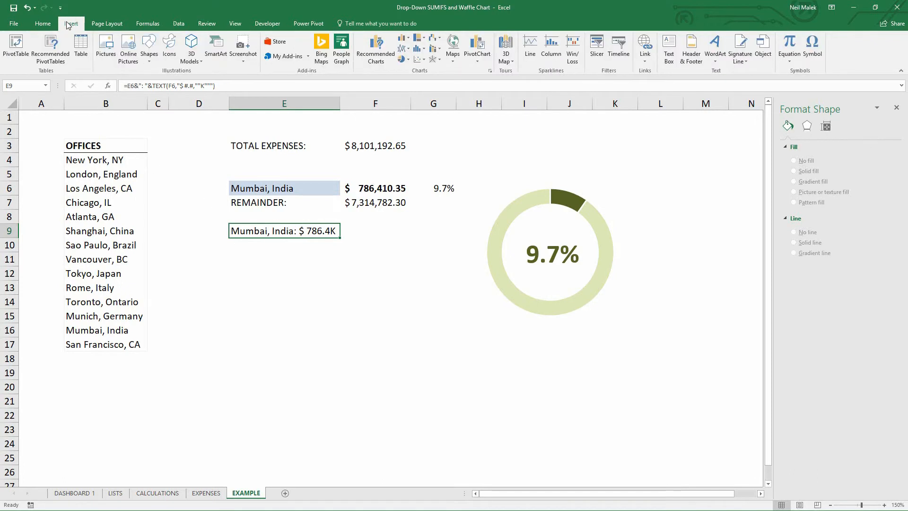
{"action": "left_click", "coordinate": [674, 67]}
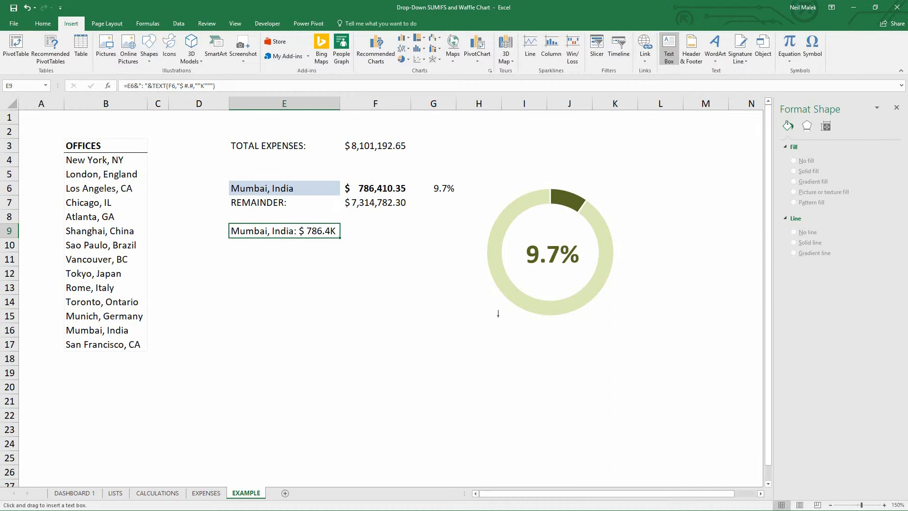
{"action": "left_click_drag", "start_coordinate": [497, 315], "coordinate": [609, 339]}
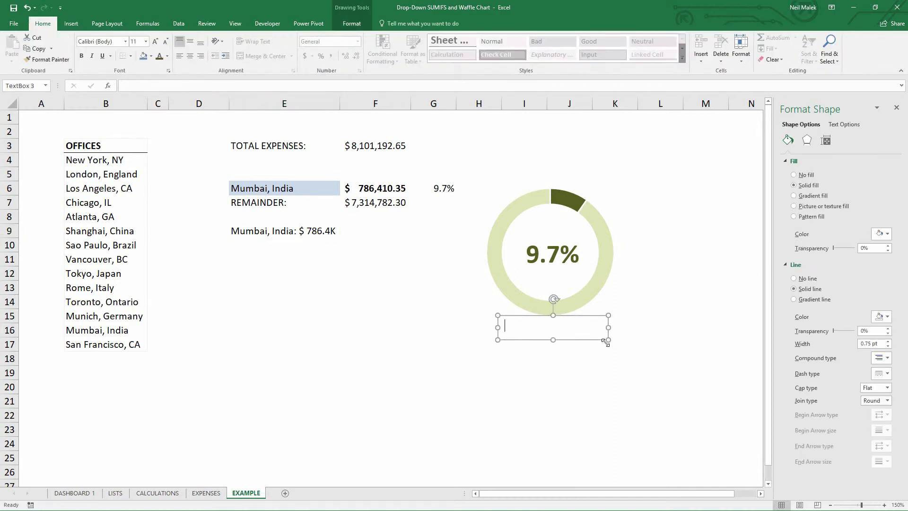
{"action": "left_click", "coordinate": [182, 84]}
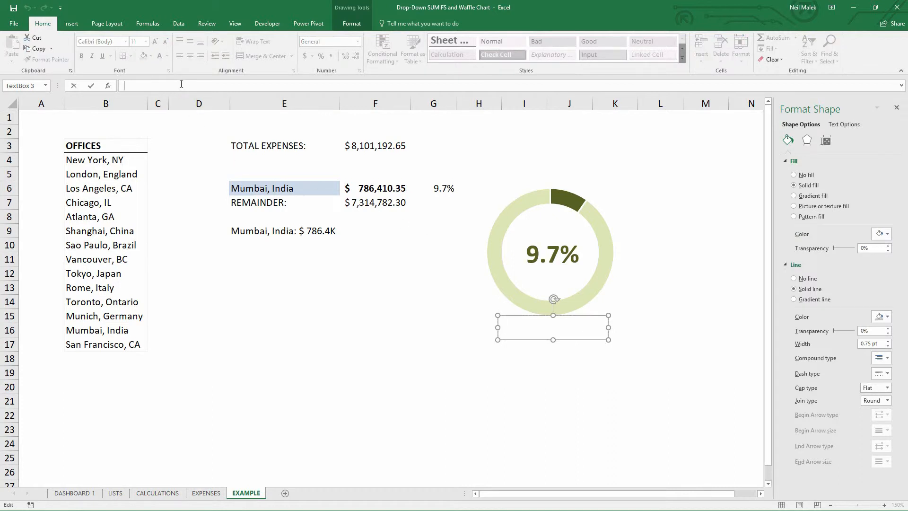
{"action": "type", "text": "="}
{"action": "left_click", "coordinate": [288, 232]}
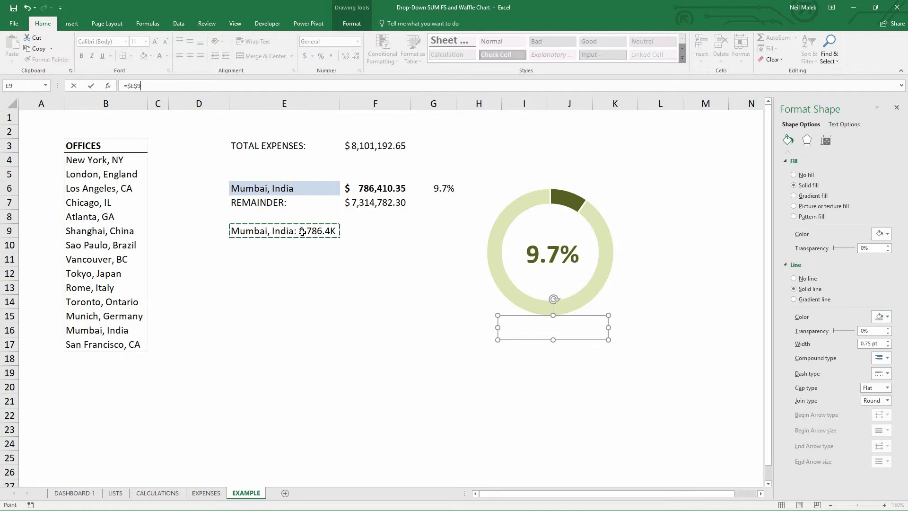
{"action": "key", "text": "Return"}
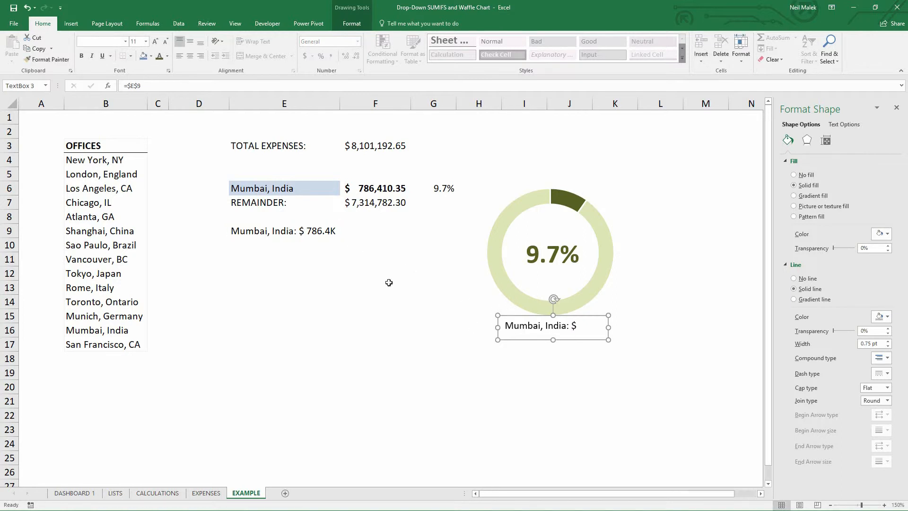
- Format the text of the E9-linked text box as 10 pt, dark olive green and bold
{"action": "left_click", "coordinate": [165, 42]}
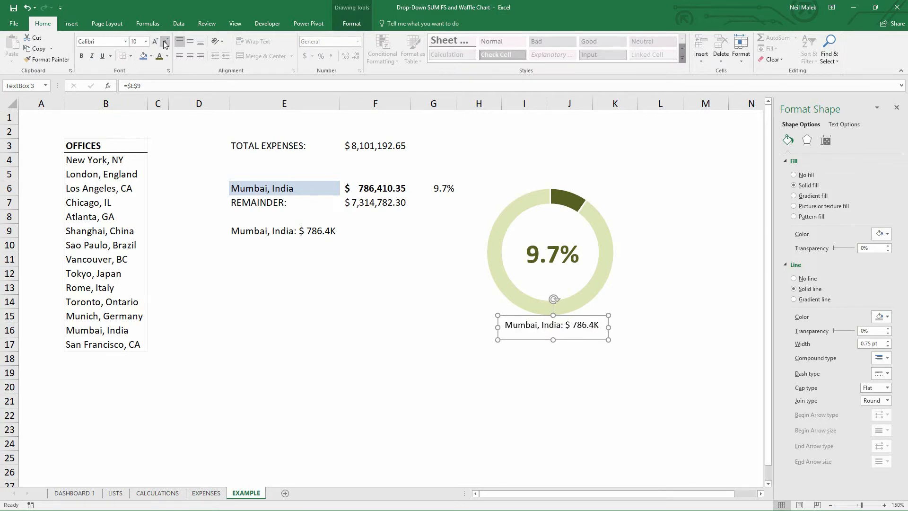
{"action": "left_click", "coordinate": [160, 58]}
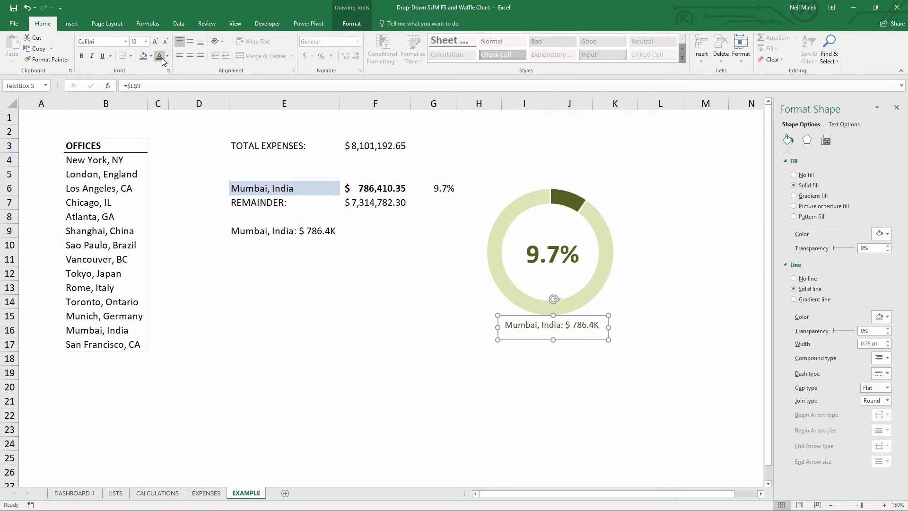
{"action": "left_click", "coordinate": [82, 56]}
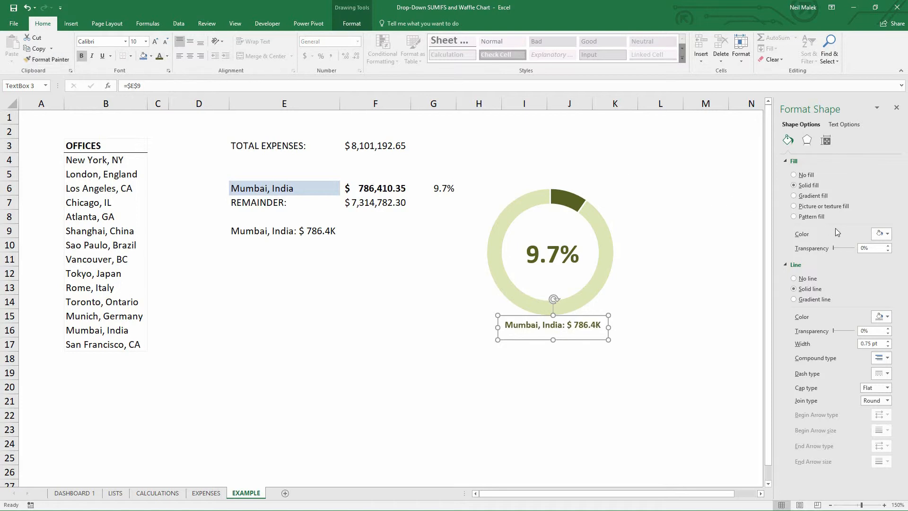
- Remove the E9-linked text box's fill and outline and centre its text horizontally and vertically
{"action": "left_click", "coordinate": [806, 175]}
{"action": "left_click", "coordinate": [807, 246]}
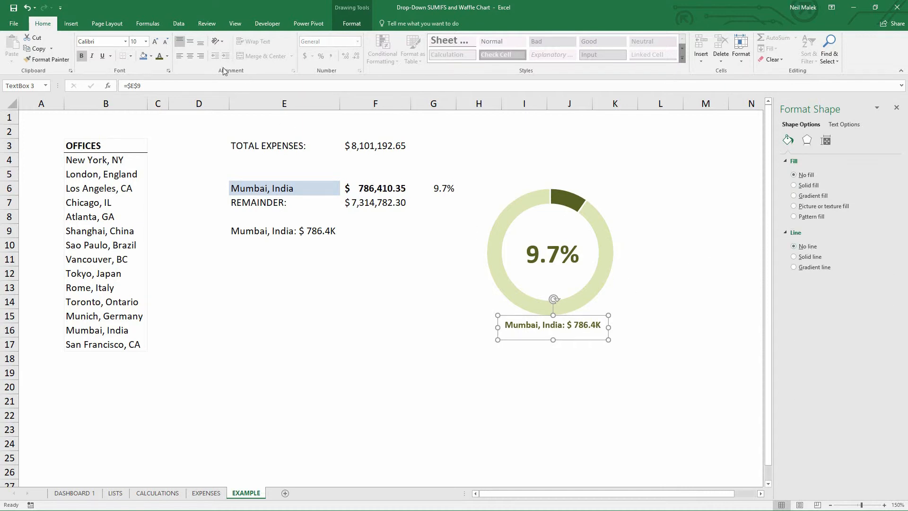
{"action": "left_click", "coordinate": [190, 41]}
{"action": "left_click", "coordinate": [189, 56]}
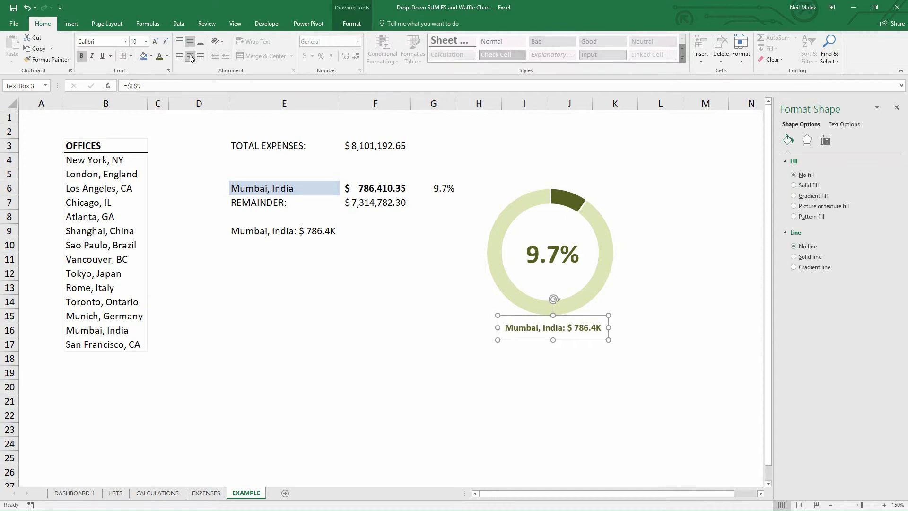
{"action": "left_click", "coordinate": [639, 317]}
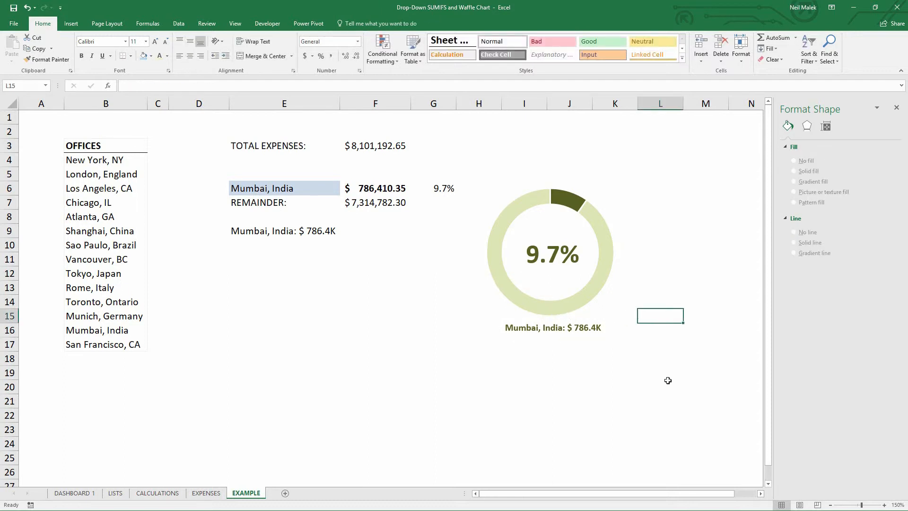
- Try the office label inside the doughnut, narrowed to two lines directly below the percentage
{"action": "left_click", "coordinate": [588, 333]}
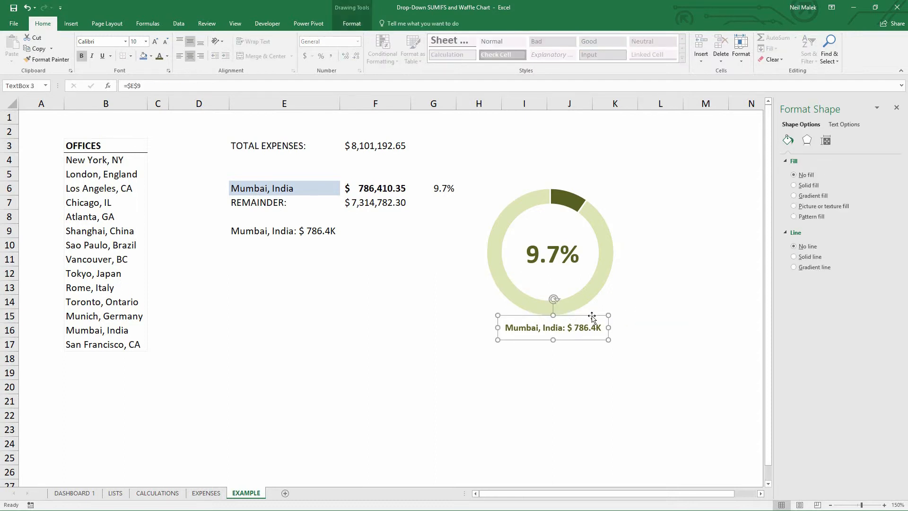
{"action": "mouse_move", "coordinate": [591, 316]}
{"action": "left_mouse_down"}
{"action": "mouse_move", "coordinate": [585, 161]}
{"action": "mouse_move", "coordinate": [577, 162]}
{"action": "mouse_move", "coordinate": [599, 313]}
{"action": "mouse_move", "coordinate": [581, 311]}
{"action": "left_mouse_up"}
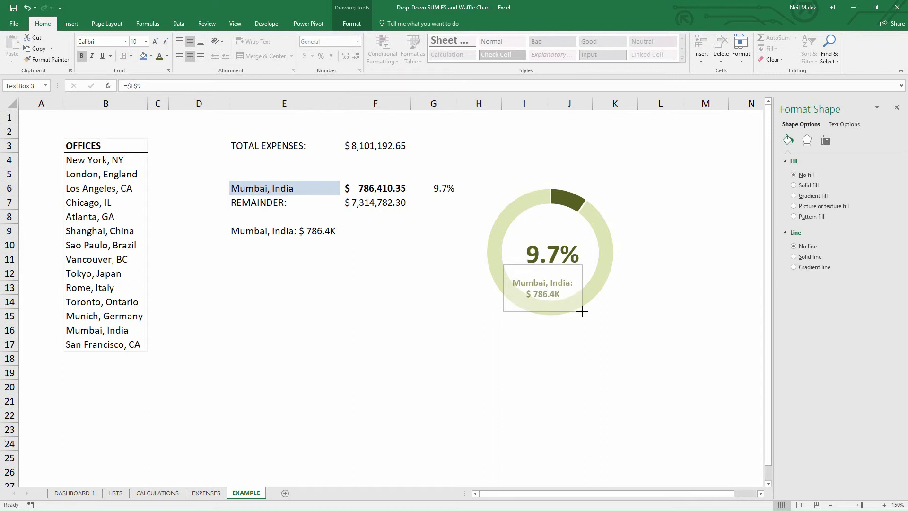
{"action": "left_click_drag", "start_coordinate": [564, 262], "coordinate": [566, 252]}
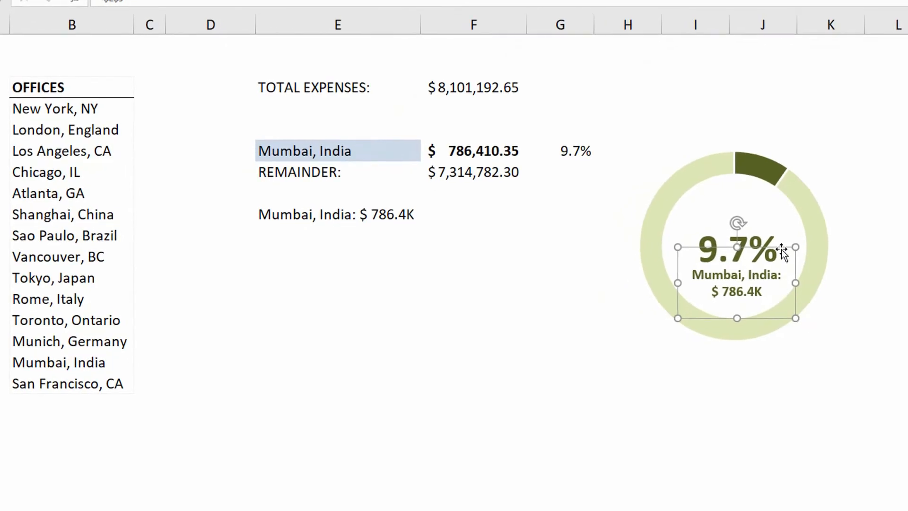
- Widen the office label so it fits on one line and centre it beneath the doughnut chart
{"action": "left_click_drag", "start_coordinate": [781, 252], "coordinate": [869, 359]}
{"action": "left_click_drag", "start_coordinate": [813, 326], "coordinate": [805, 322]}
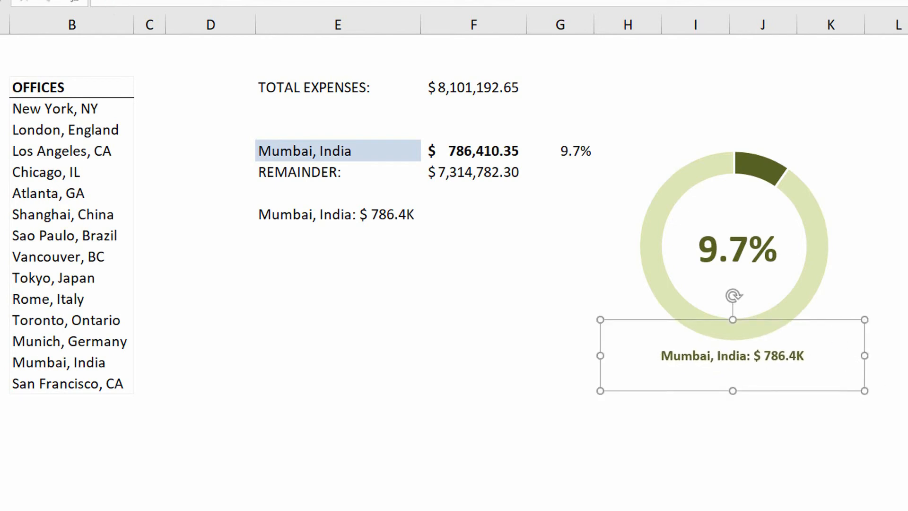
{"action": "left_click", "coordinate": [884, 447]}
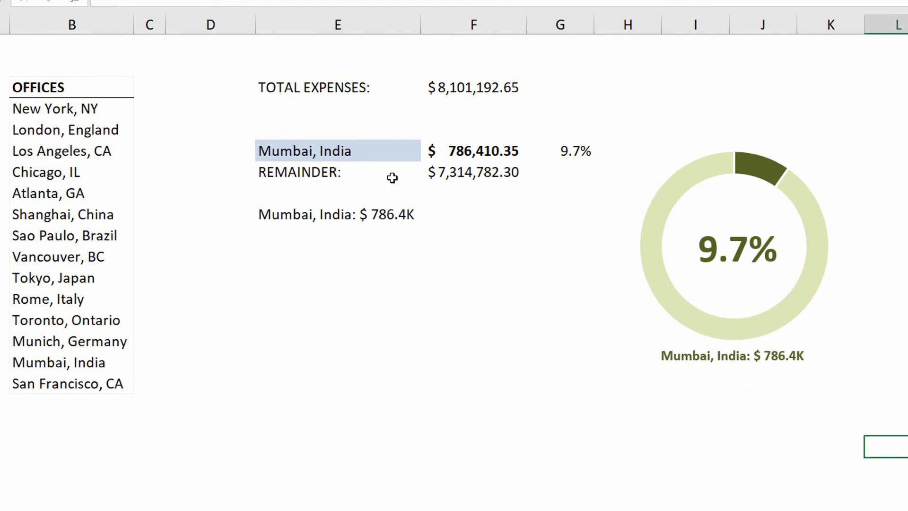
- Test the linked label by choosing Sao Paulo, Brazil and finally Rome, Italy in the E6 office drop-down
{"action": "left_click", "coordinate": [380, 150]}
{"action": "left_click", "coordinate": [426, 155]}
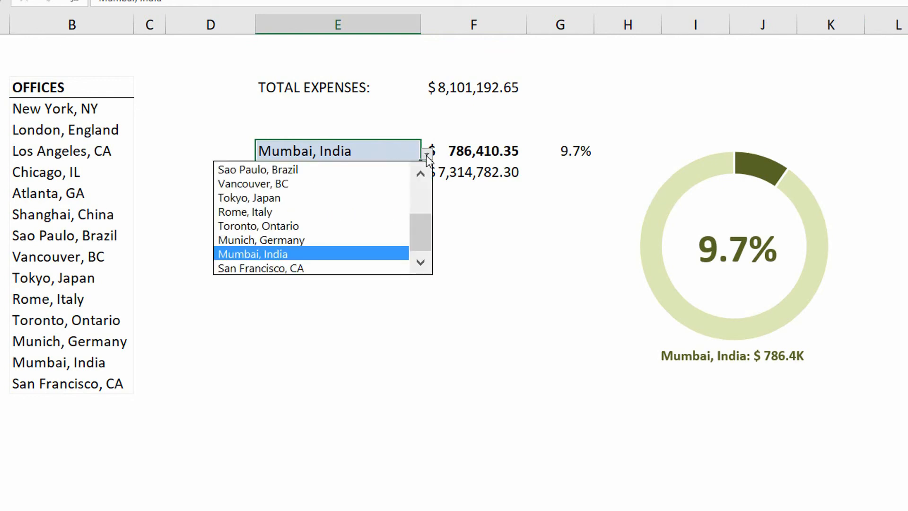
{"action": "left_click", "coordinate": [396, 170]}
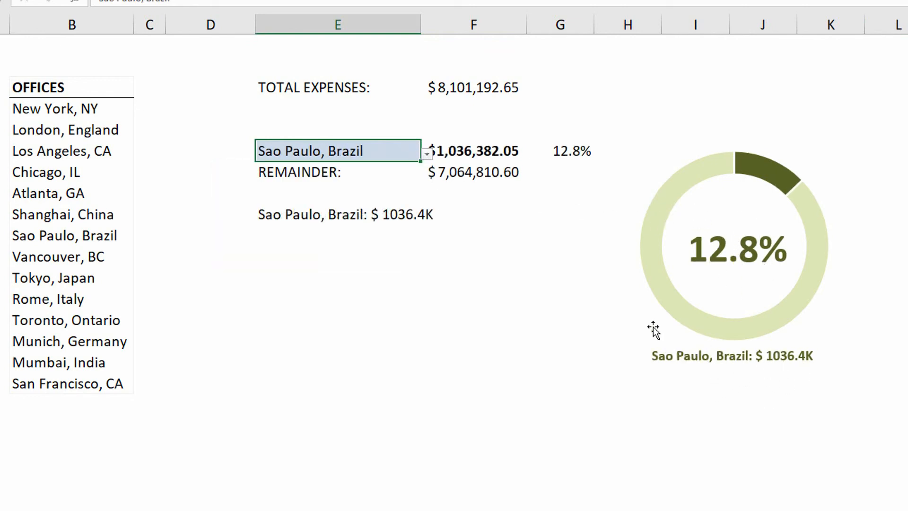
{"action": "left_click", "coordinate": [427, 154]}
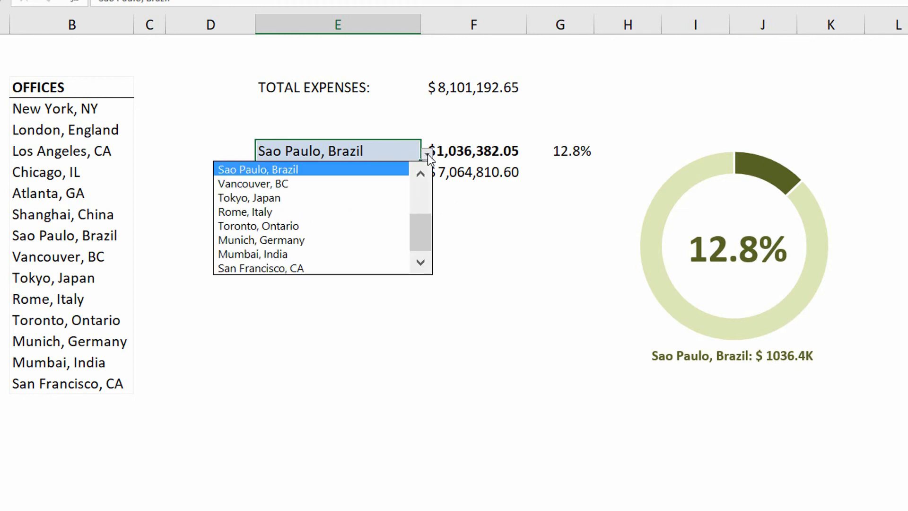
{"action": "left_click", "coordinate": [364, 210]}
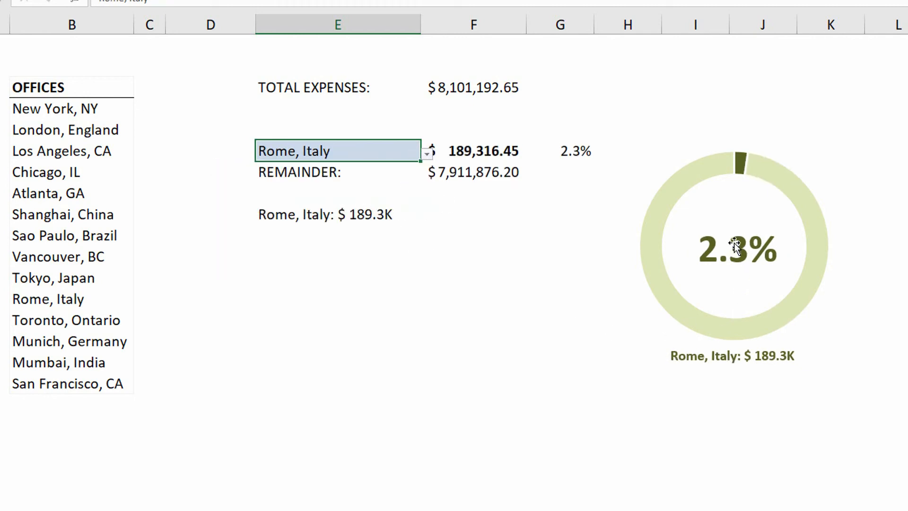